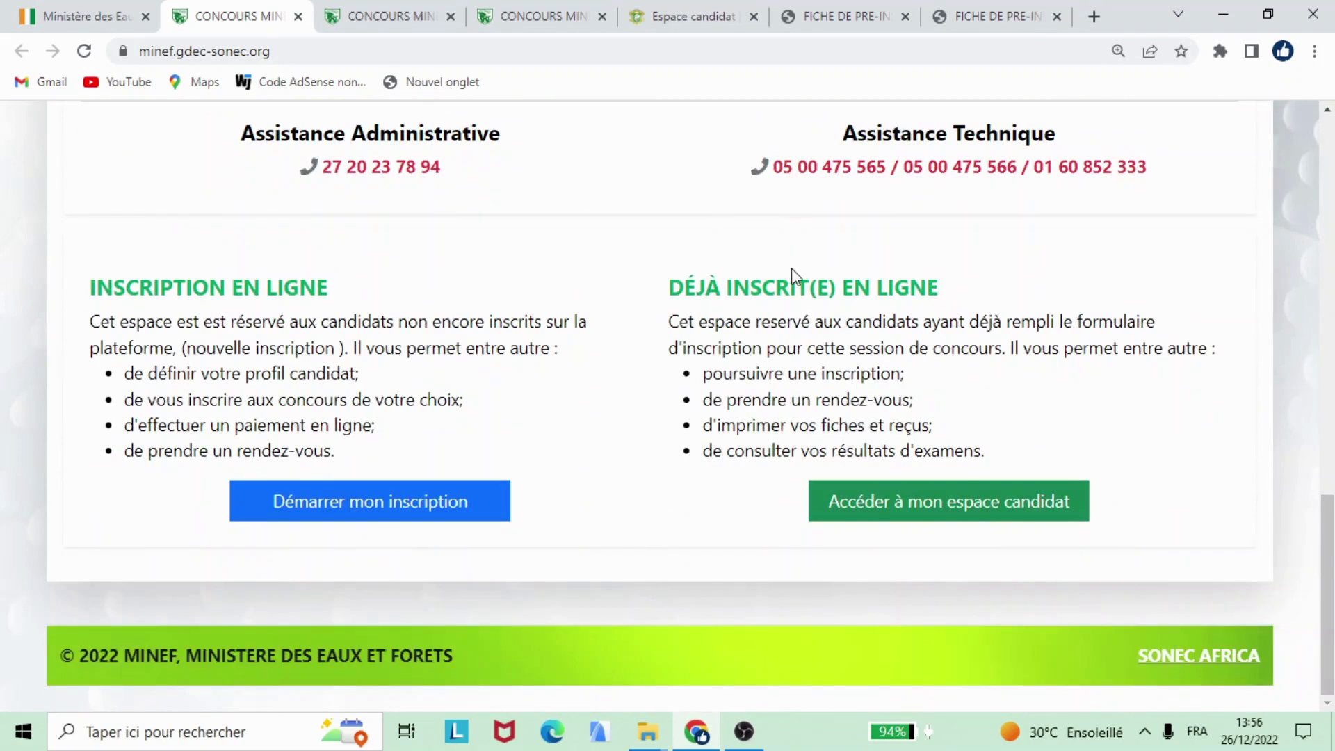
scroll(799, 295, up, 15)
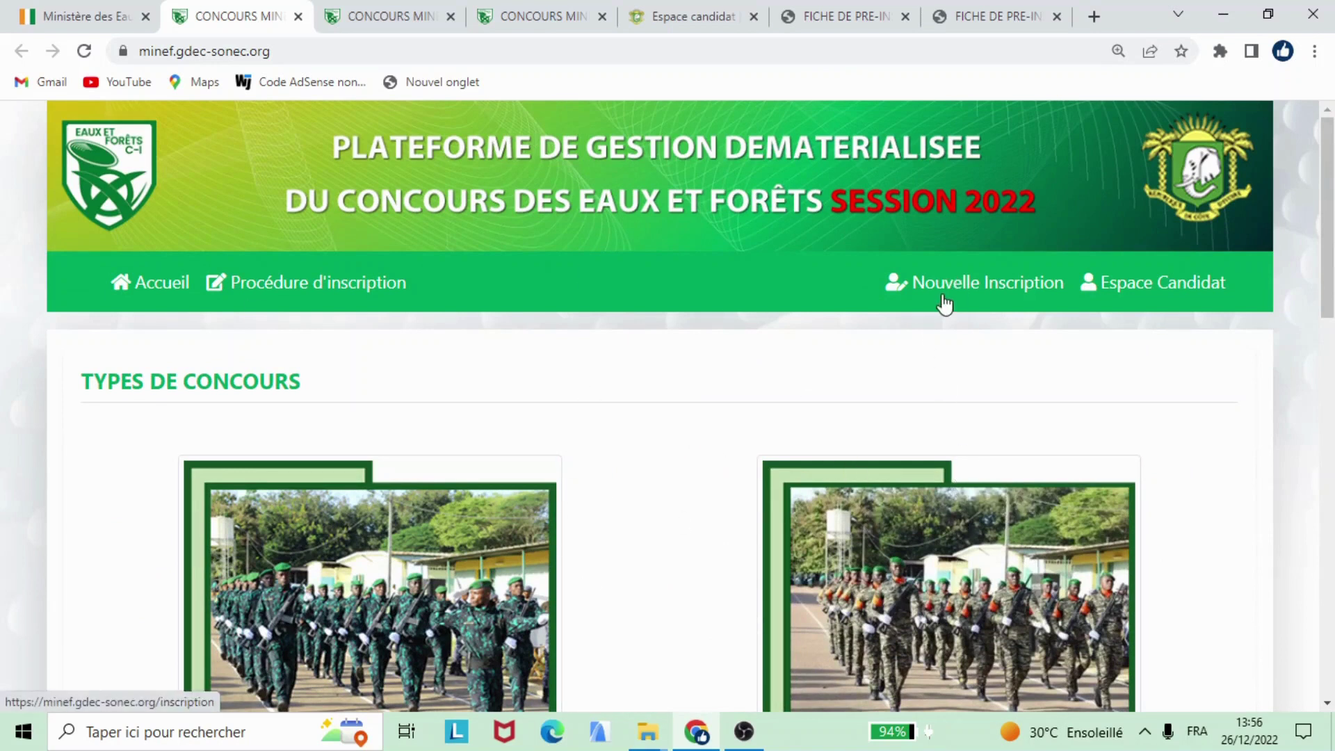
scroll(924, 348, down, 10)
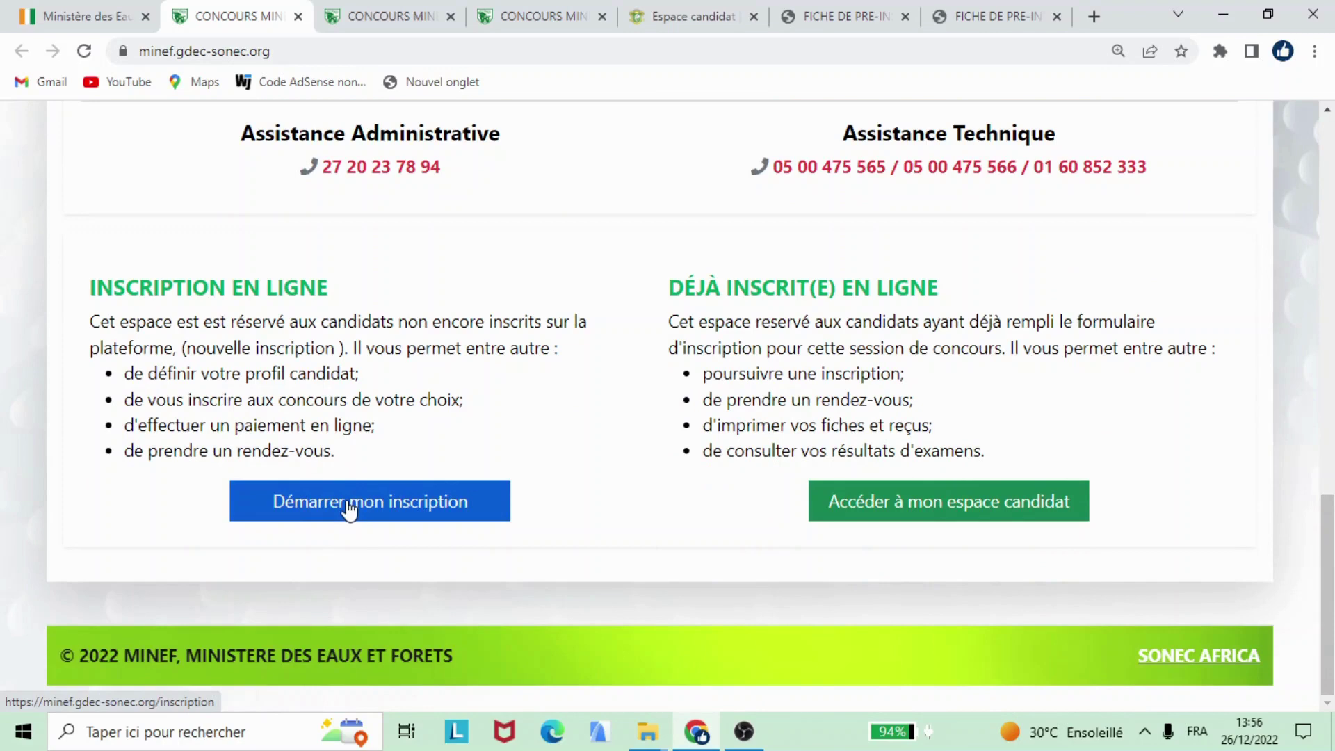
scroll(465, 486, up, 10)
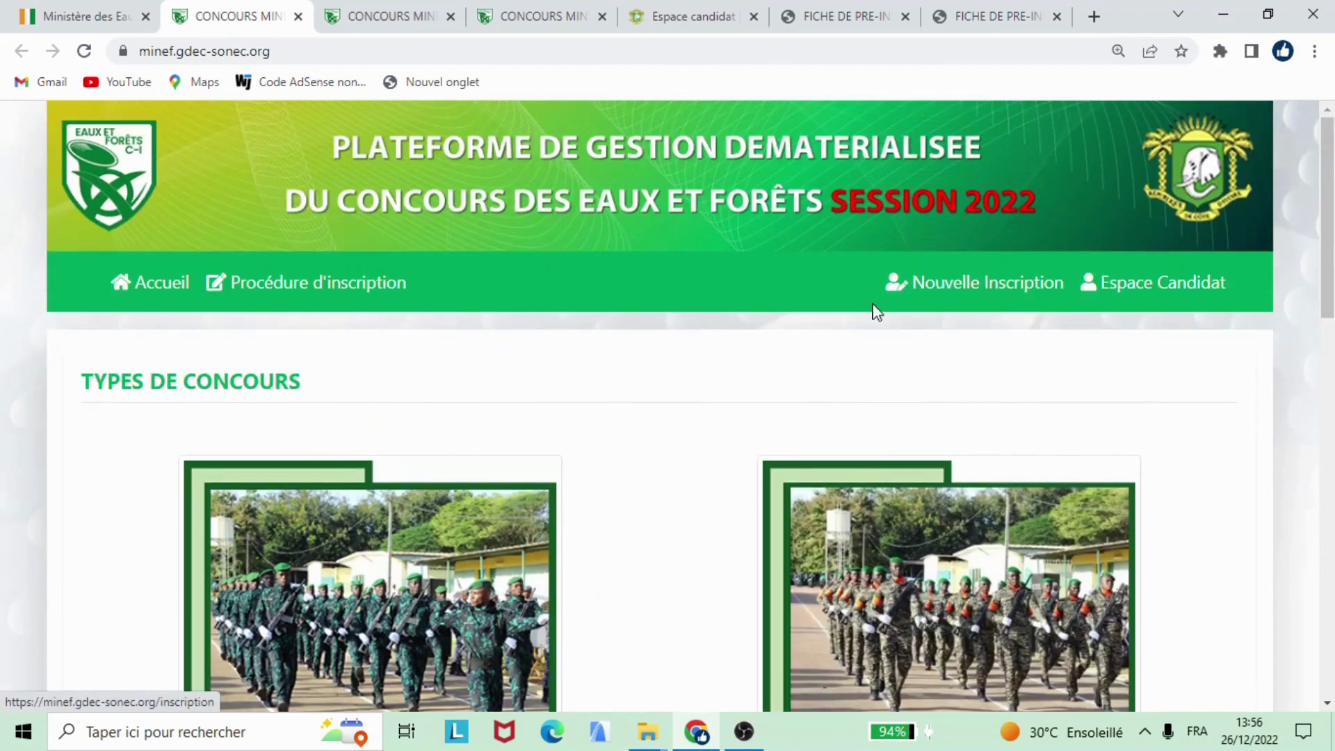
scroll(661, 332, down, 5)
scroll(686, 320, down, 10)
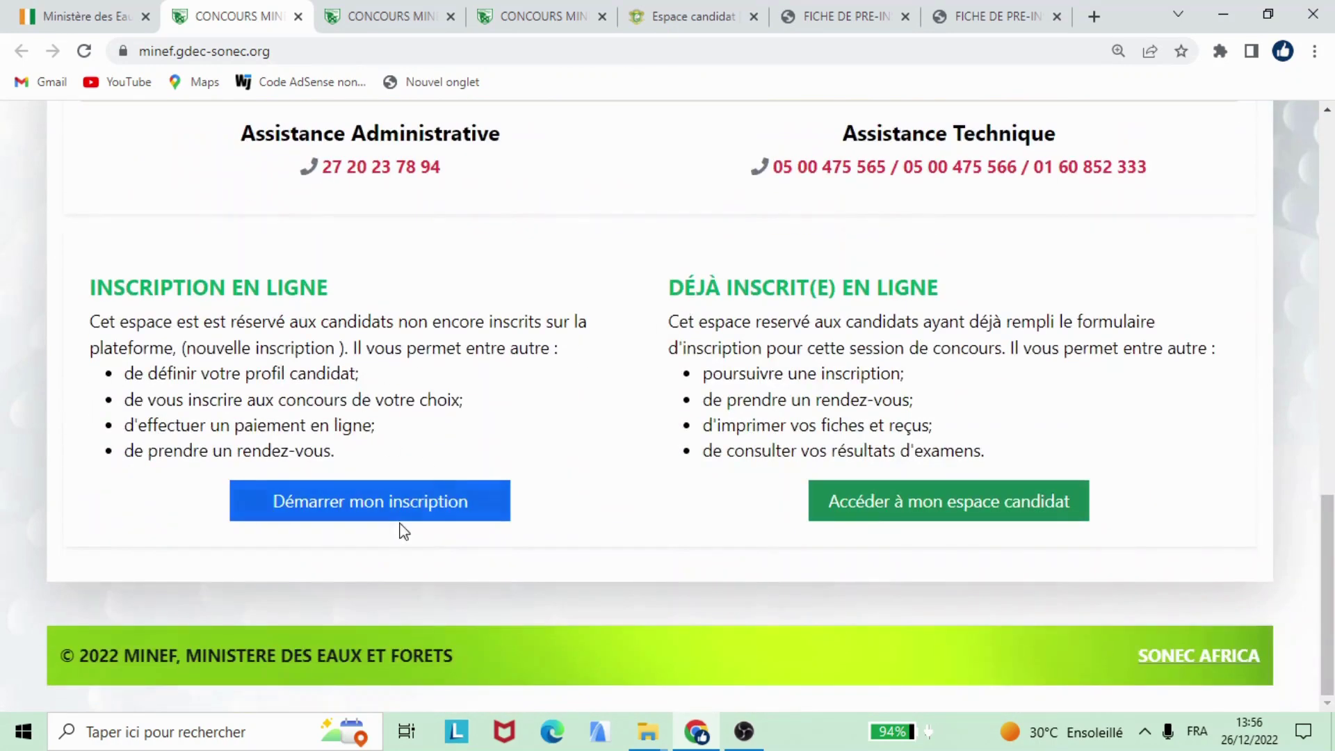
click(404, 503)
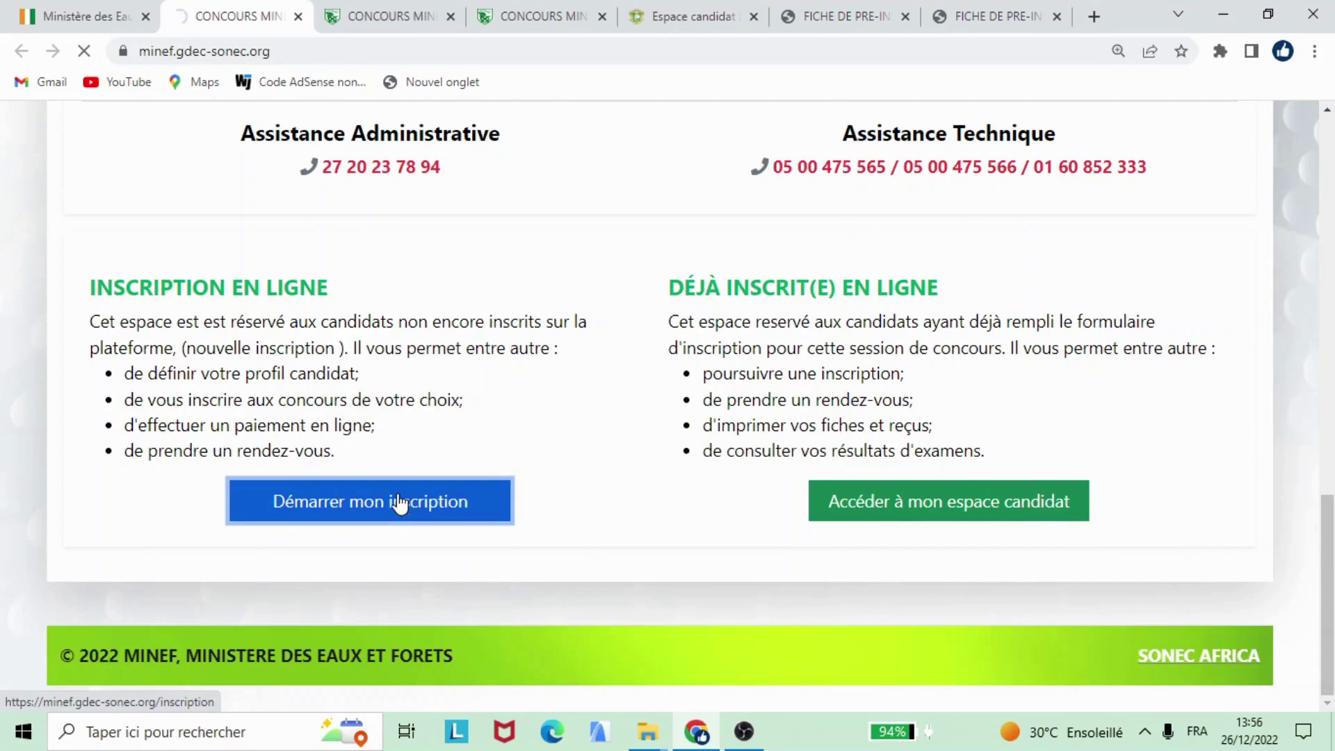
Step: Scroll the empty Step 1 registration form down to the Information de connexion fields
scroll(585, 356, up, 10)
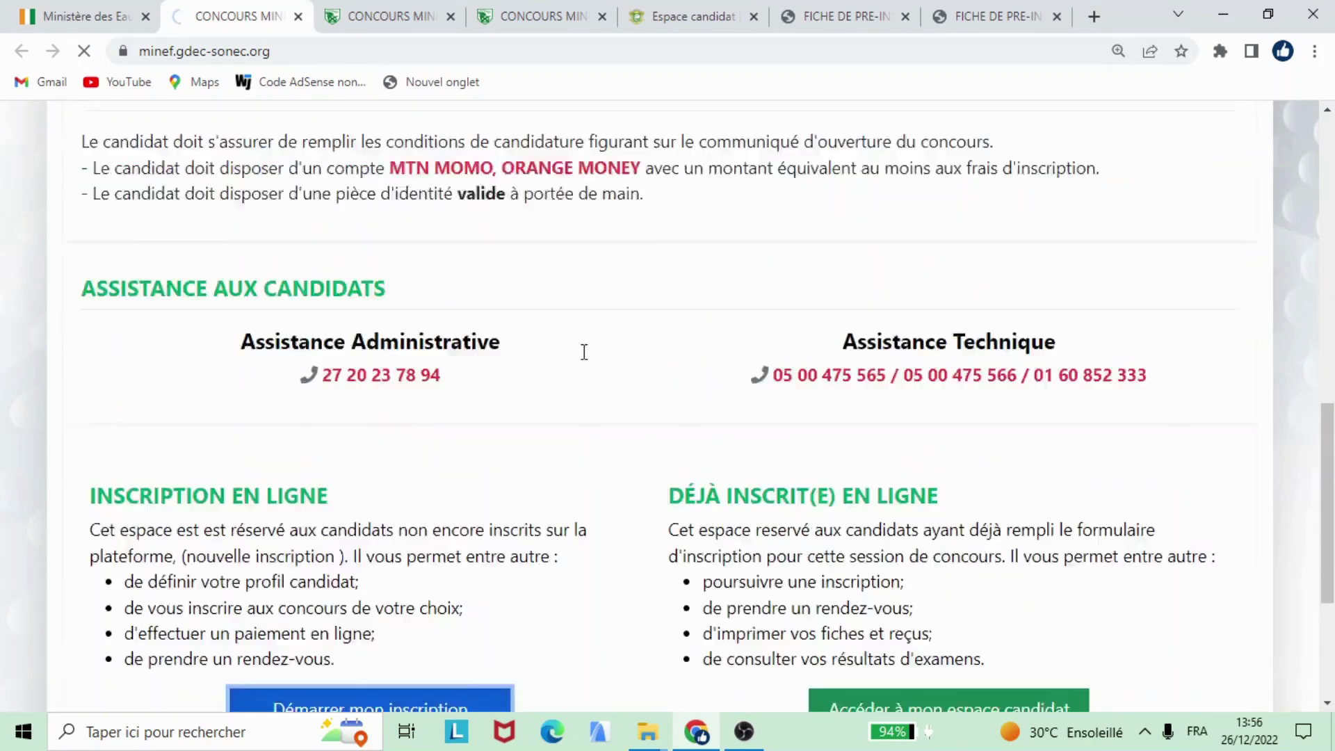
scroll(584, 351, up, 3)
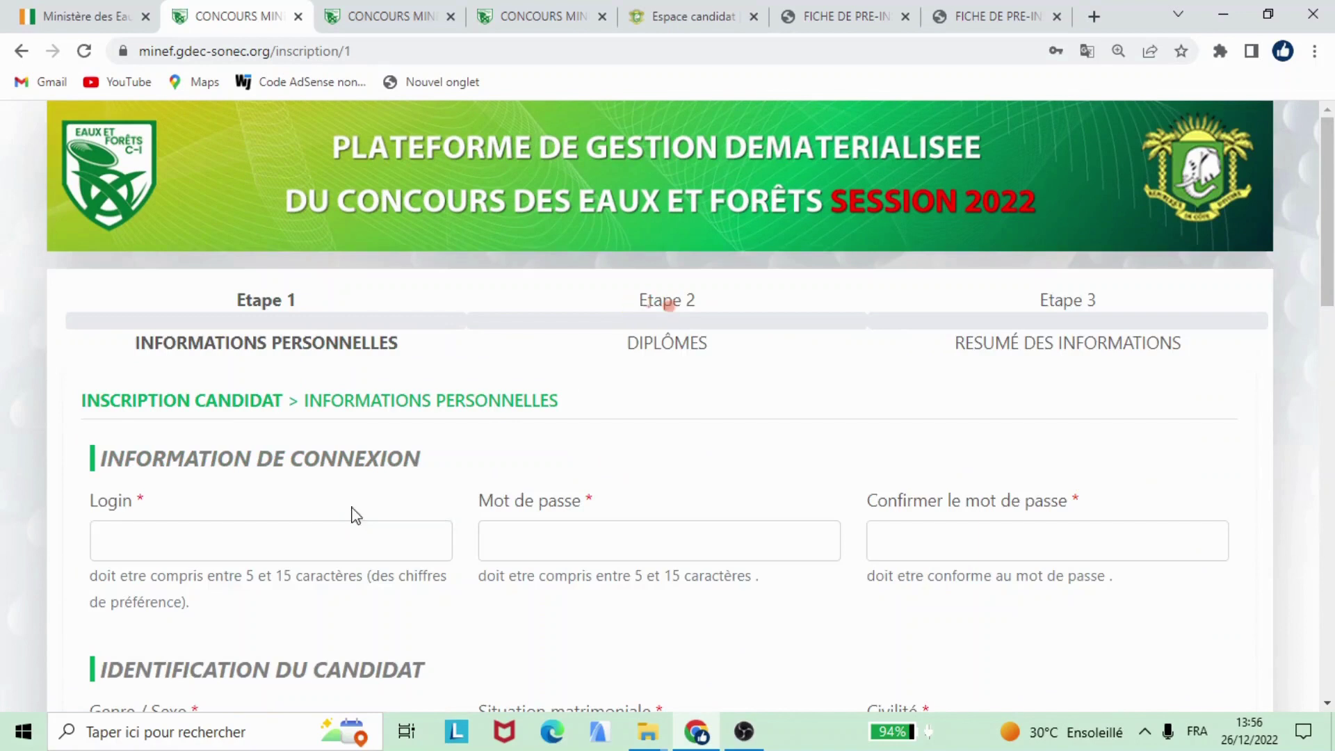
scroll(344, 507, down, 3)
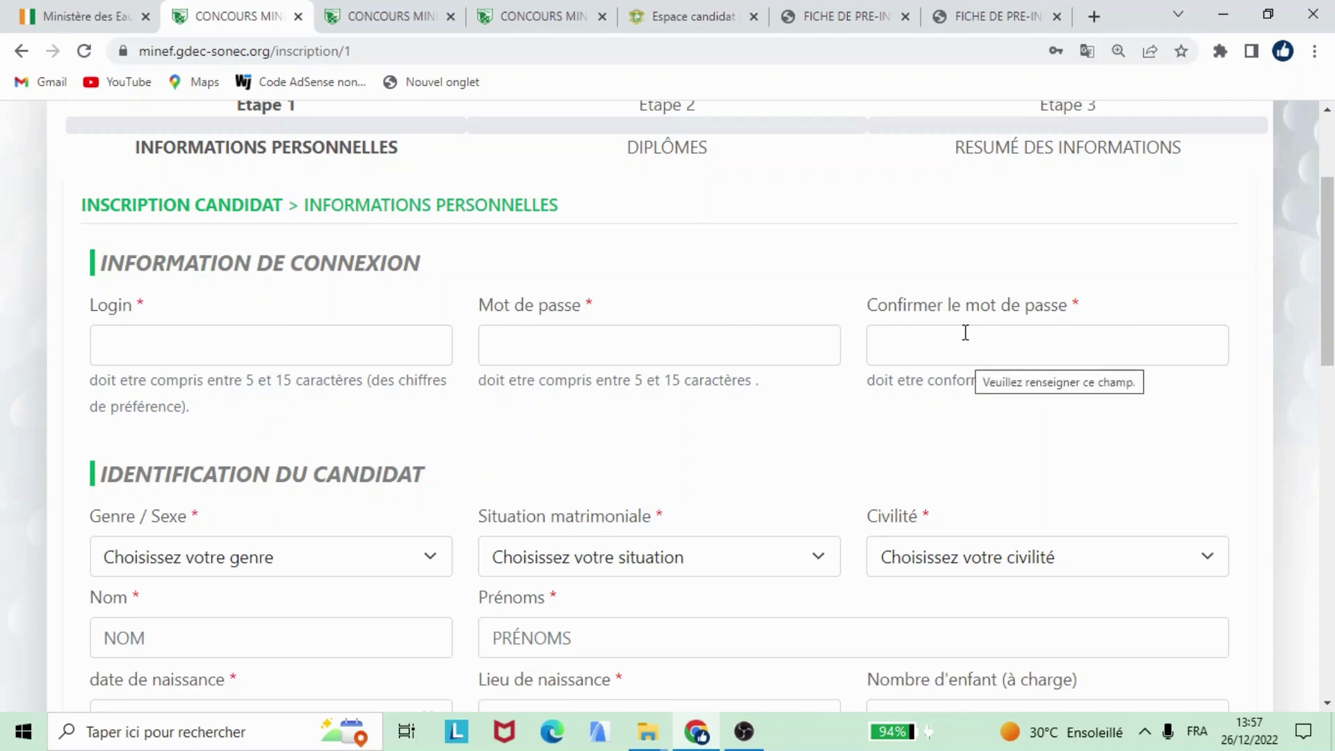
scroll(962, 332, down, 3)
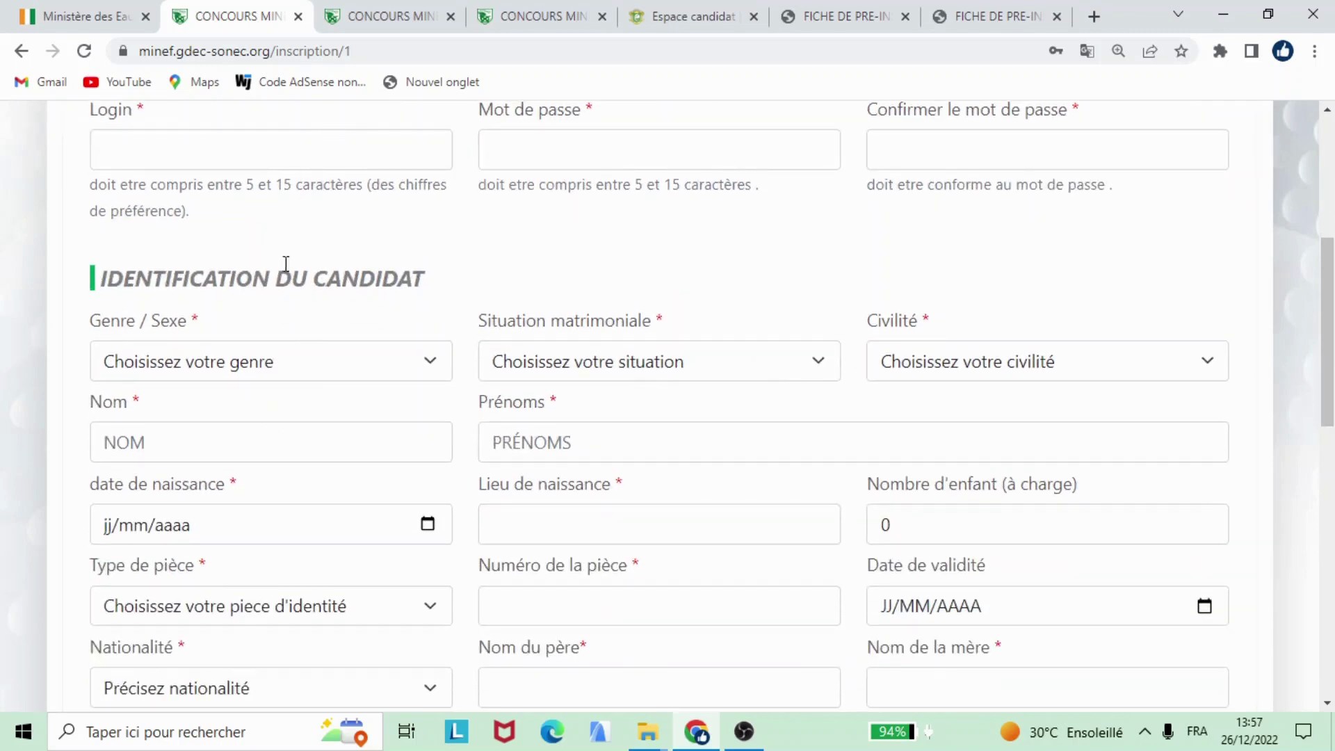
Step: On the filled form, confirm gender MASCULIN, marital status MARIE(E) and title M
click(359, 16)
scroll(465, 369, down, 3)
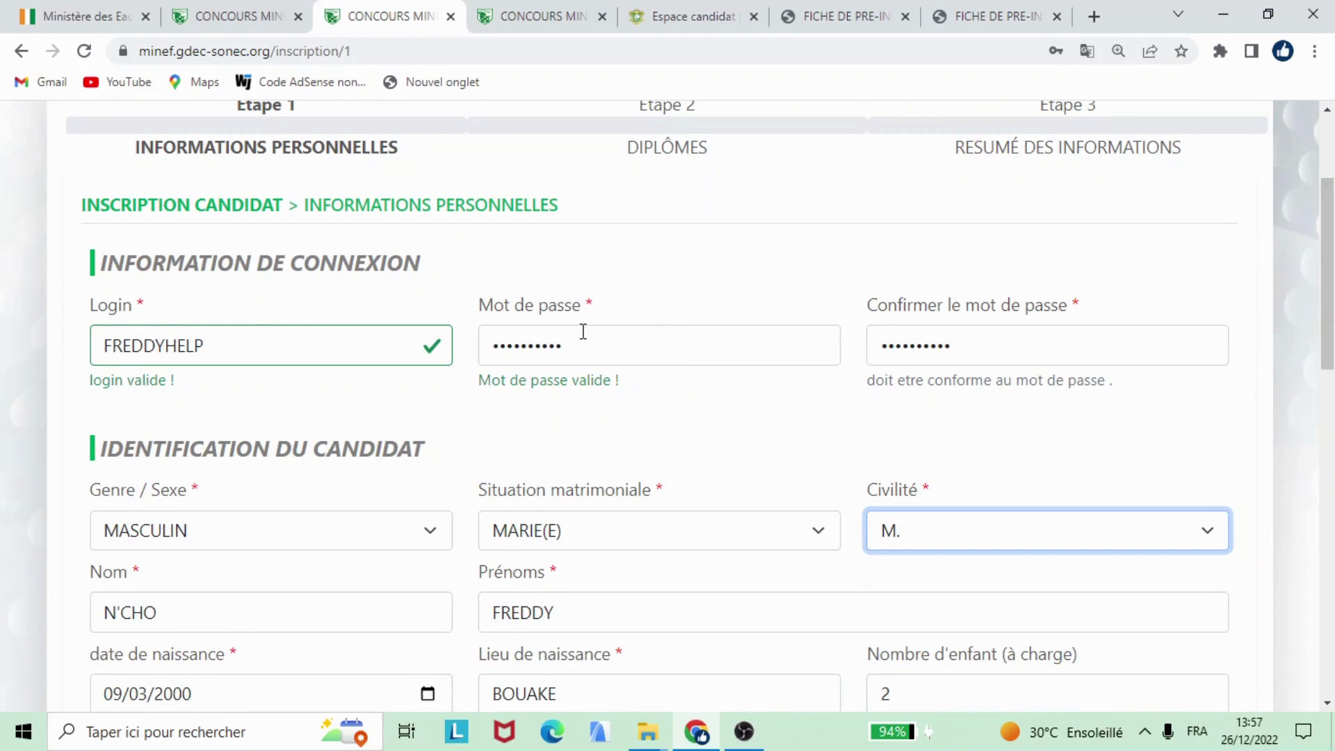
scroll(902, 358, down, 3)
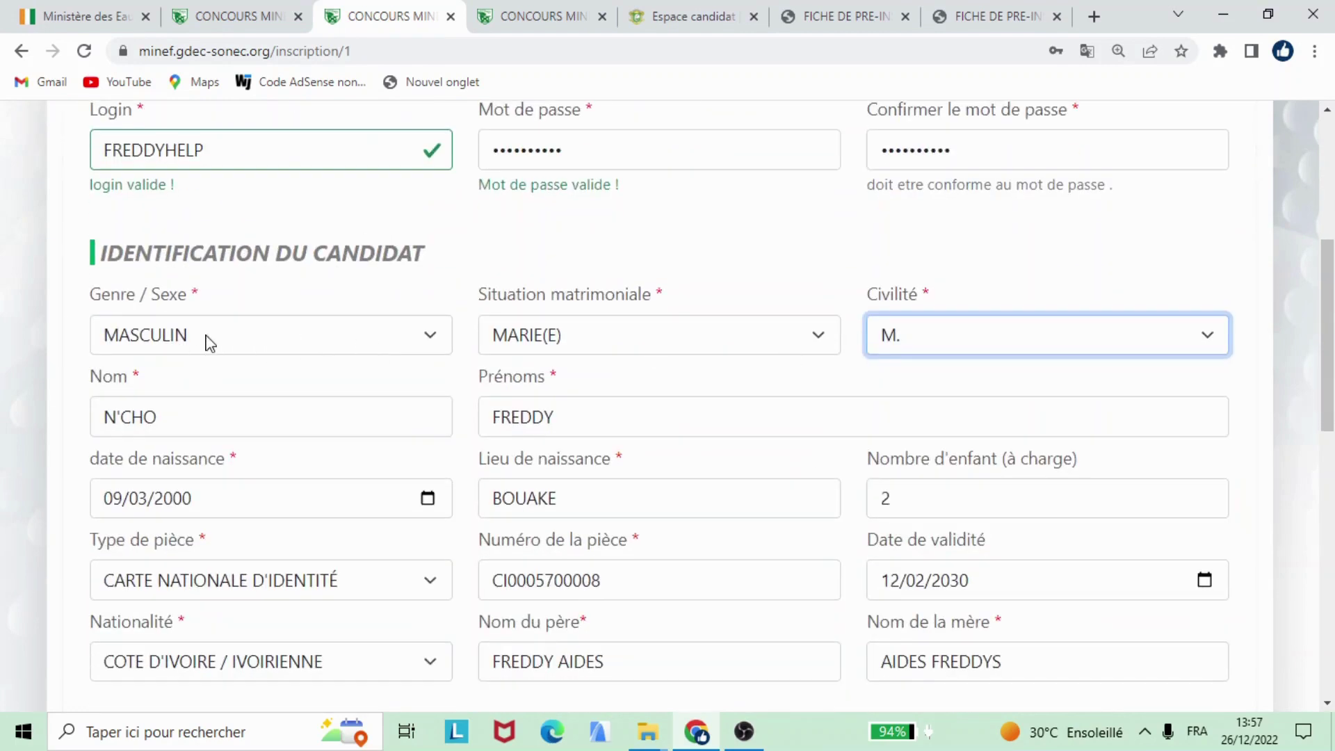
scroll(214, 306, down, 3)
click(236, 142)
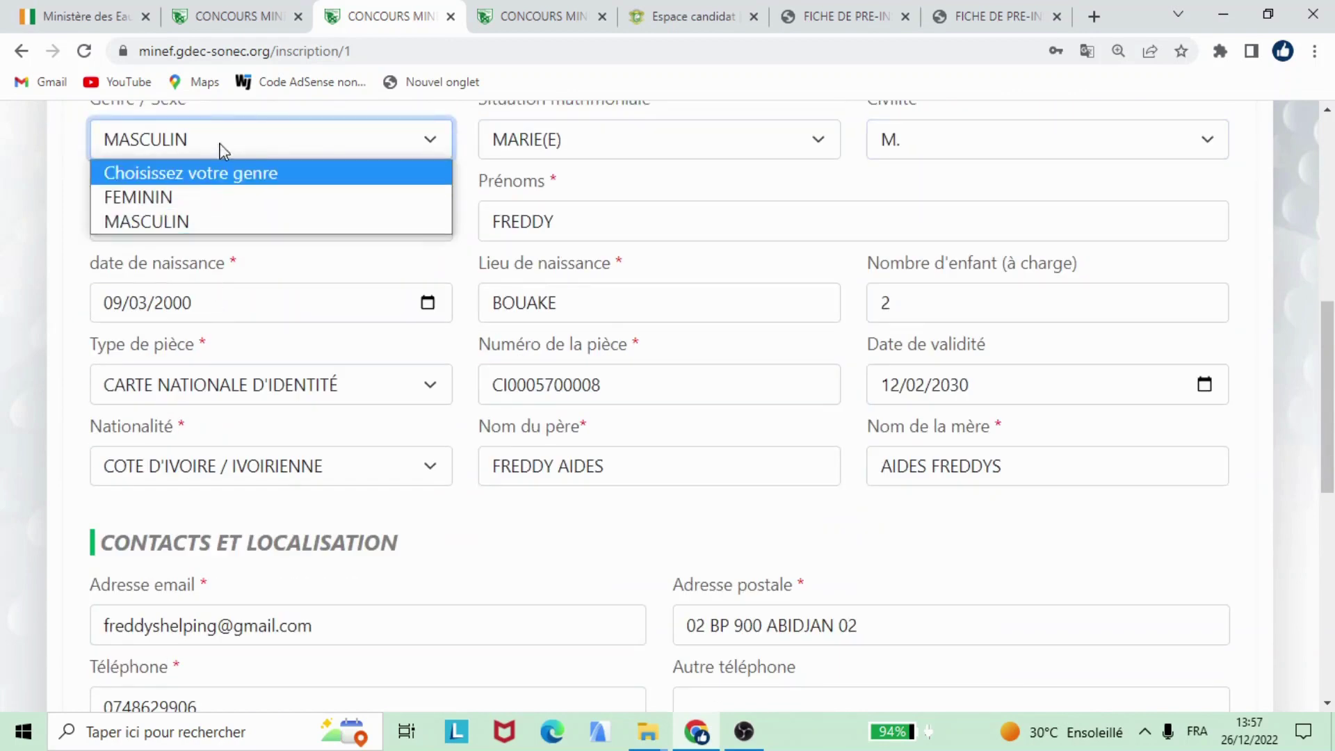
click(583, 154)
click(581, 153)
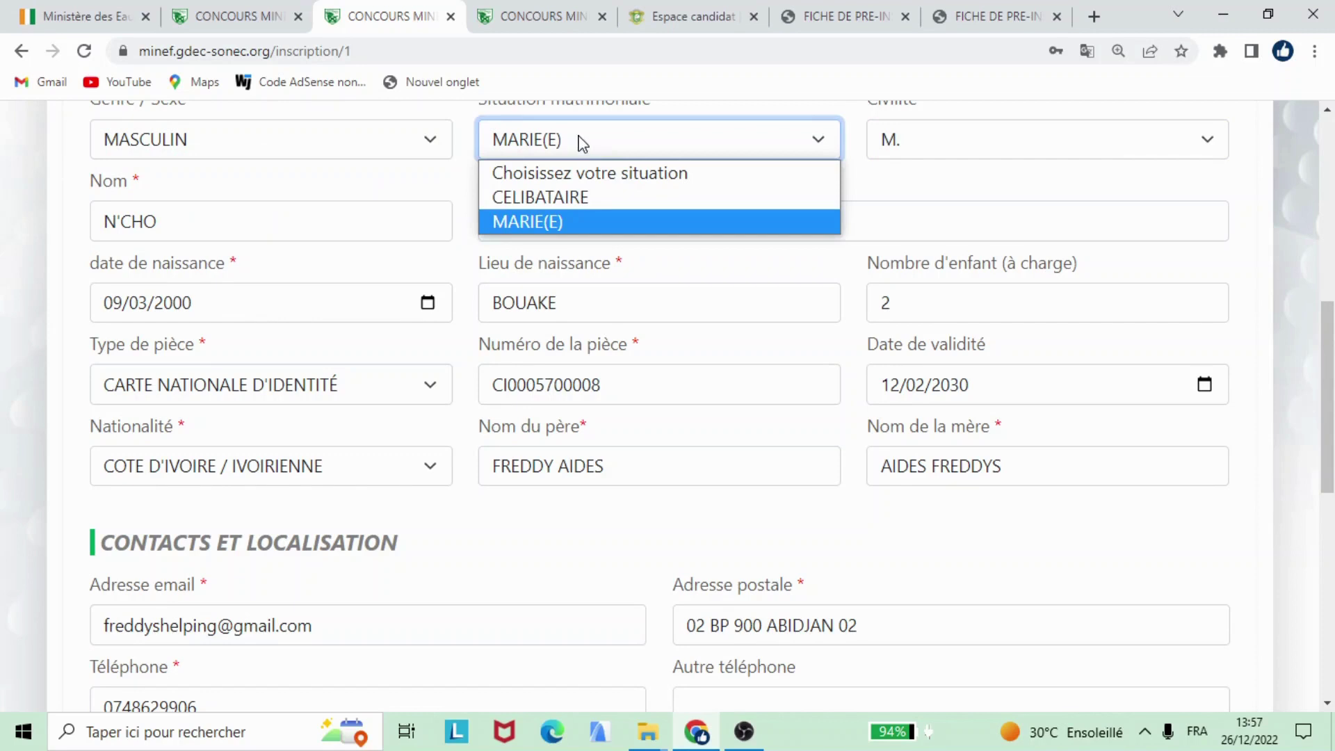
click(979, 151)
click(981, 152)
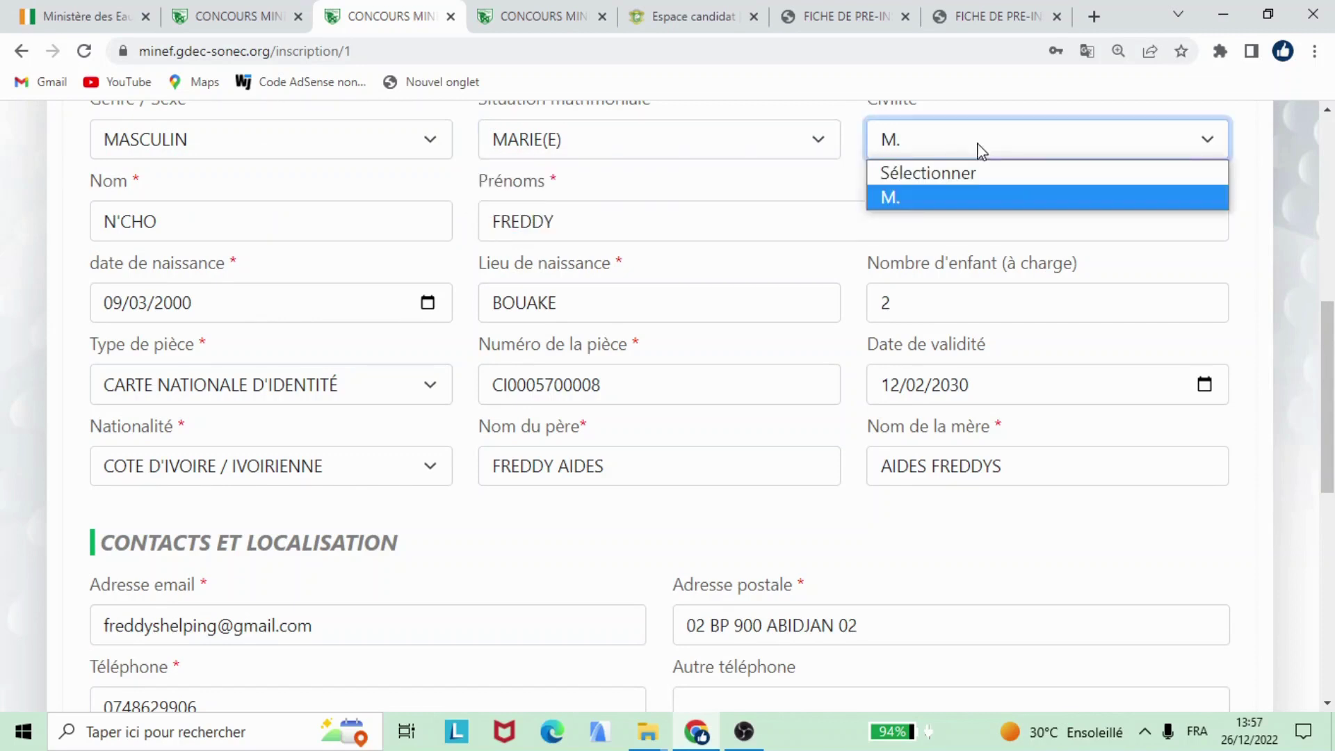
click(979, 150)
Step: Check surname, first name, date and place of birth, and keep 2 children
click(144, 221)
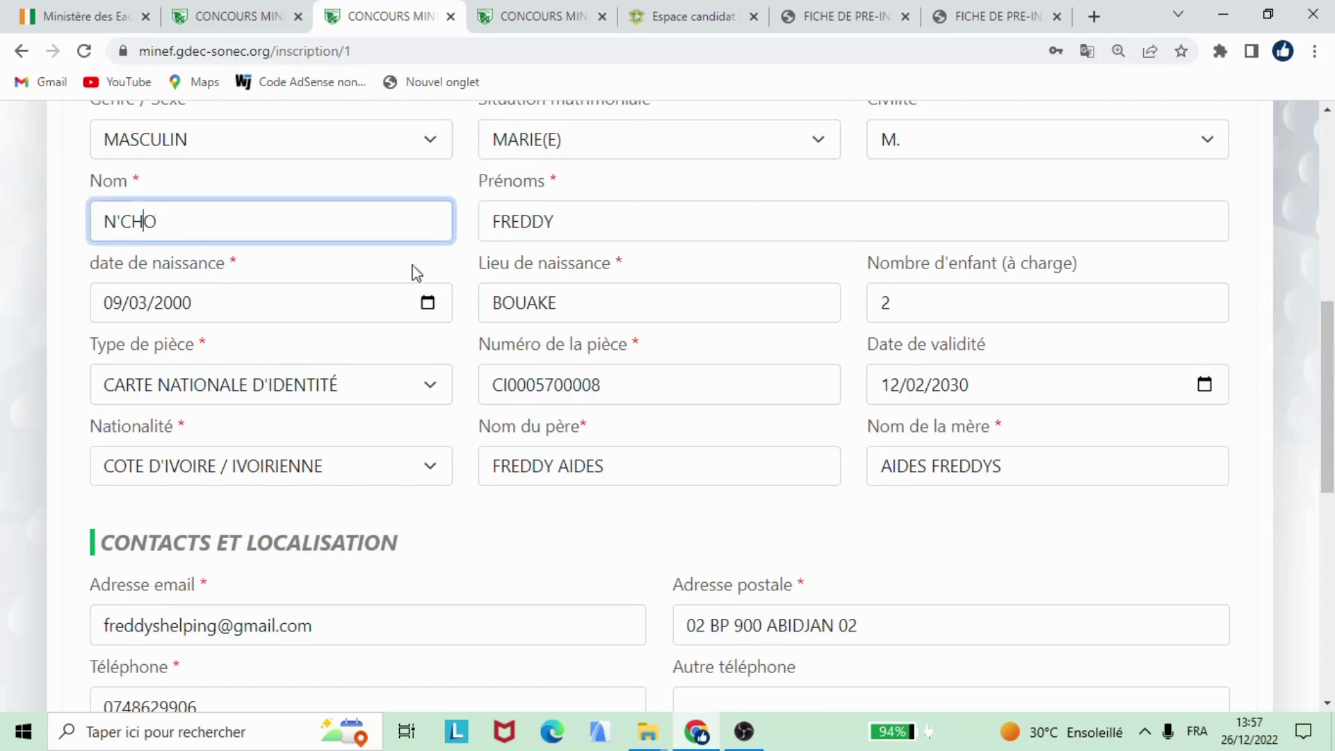
click(614, 222)
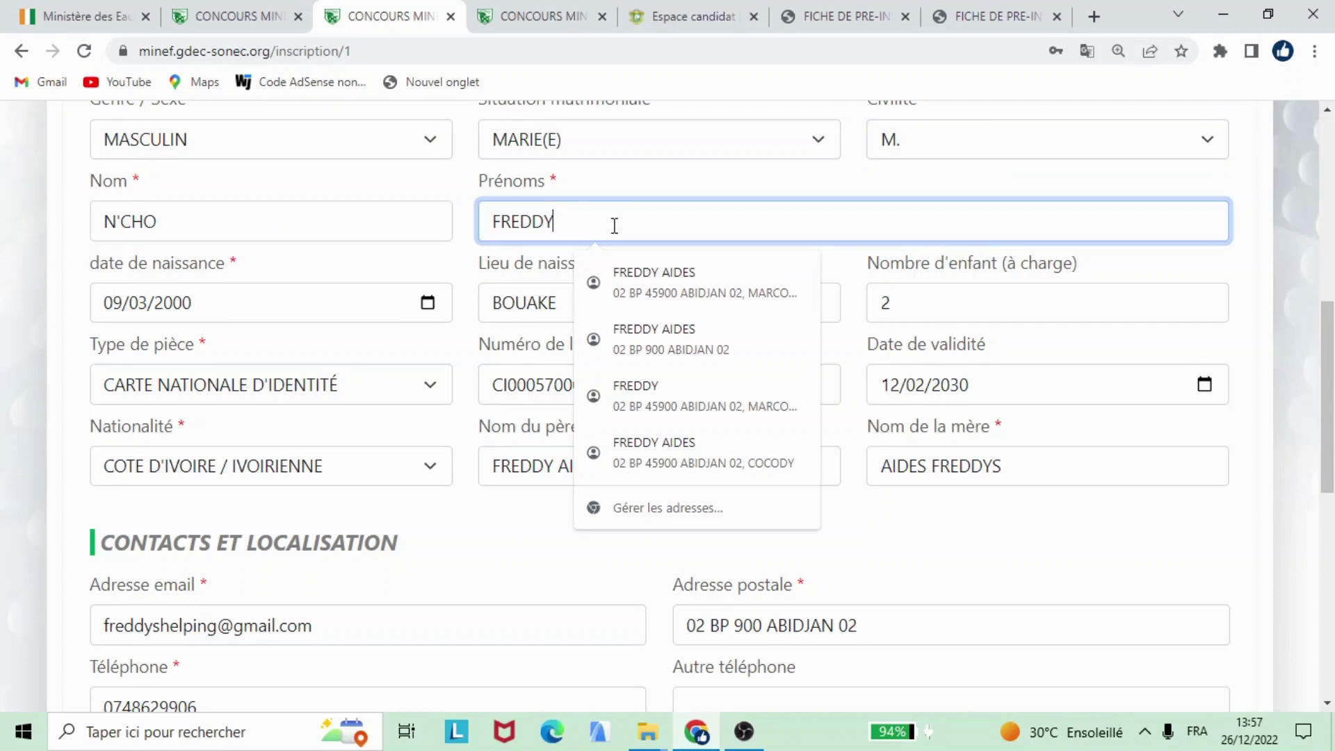
click(188, 302)
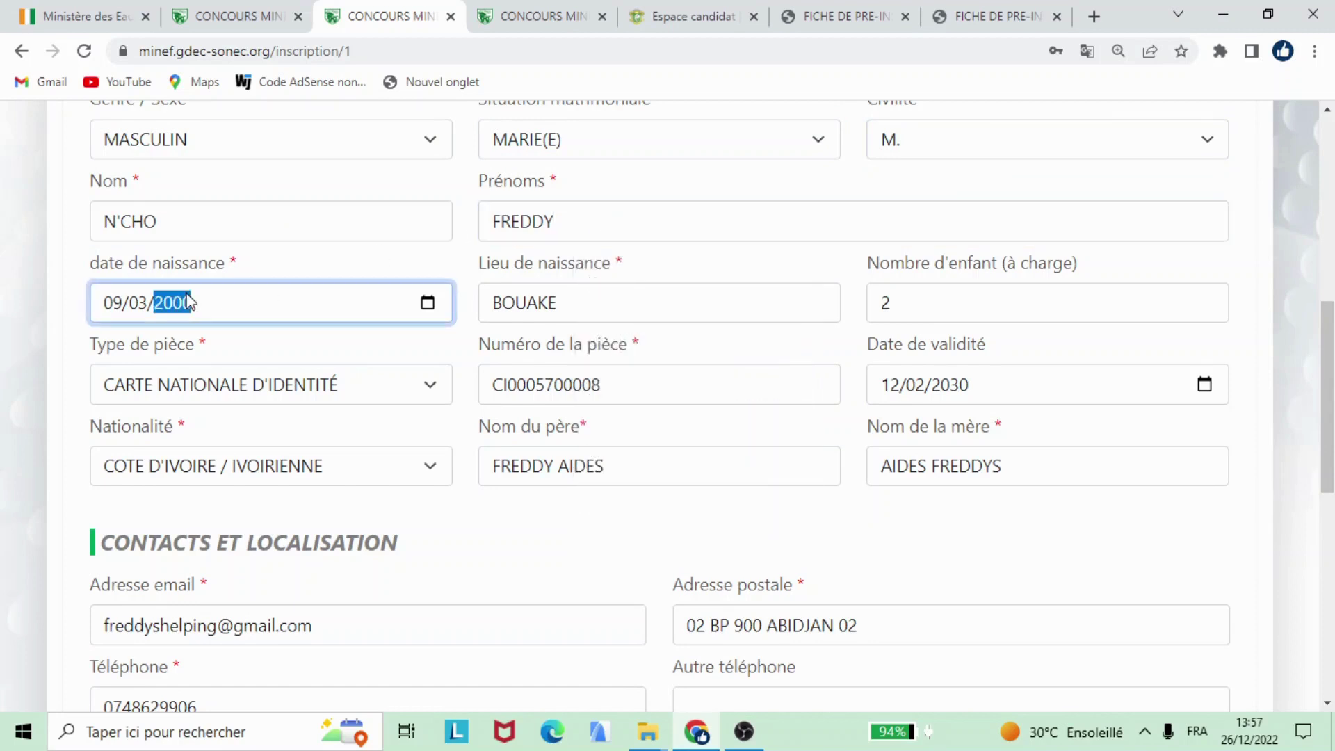
click(569, 309)
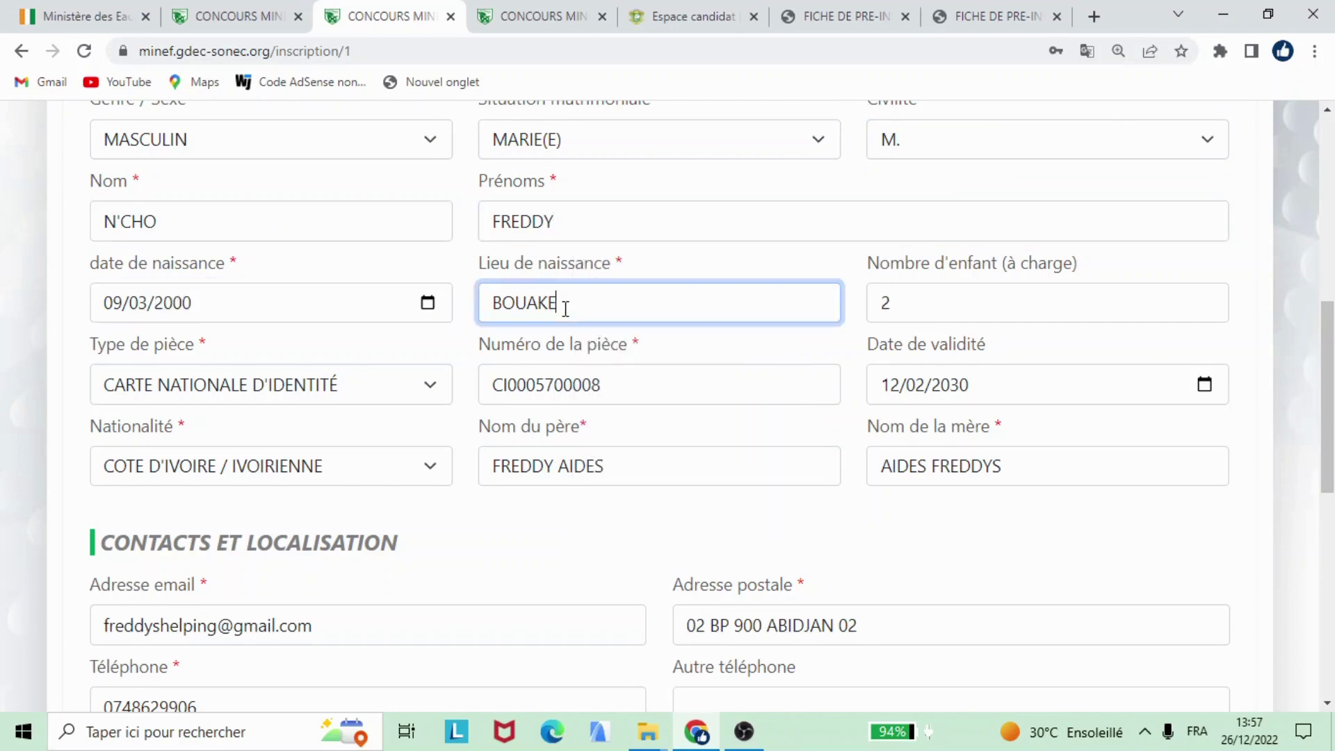
click(922, 309)
click(919, 305)
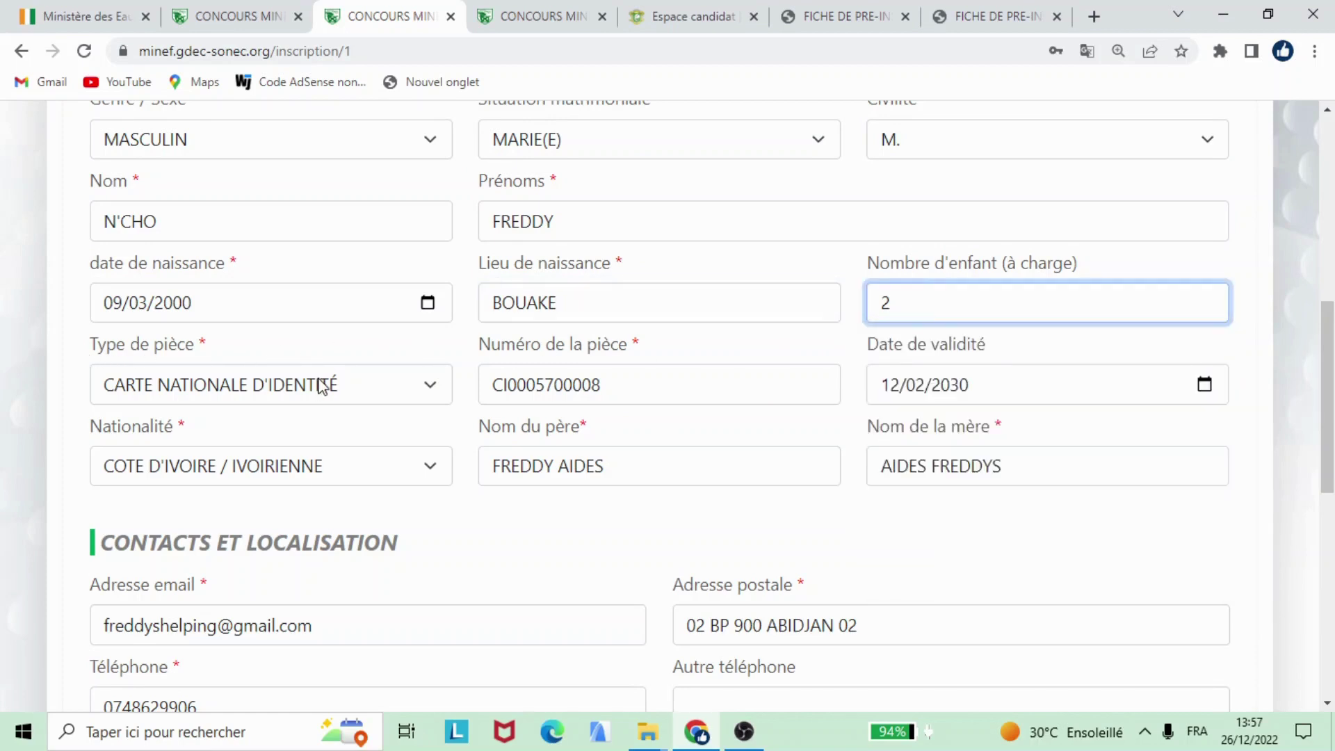
Step: Keep national identity card as document type and check its number and expiry date
click(258, 394)
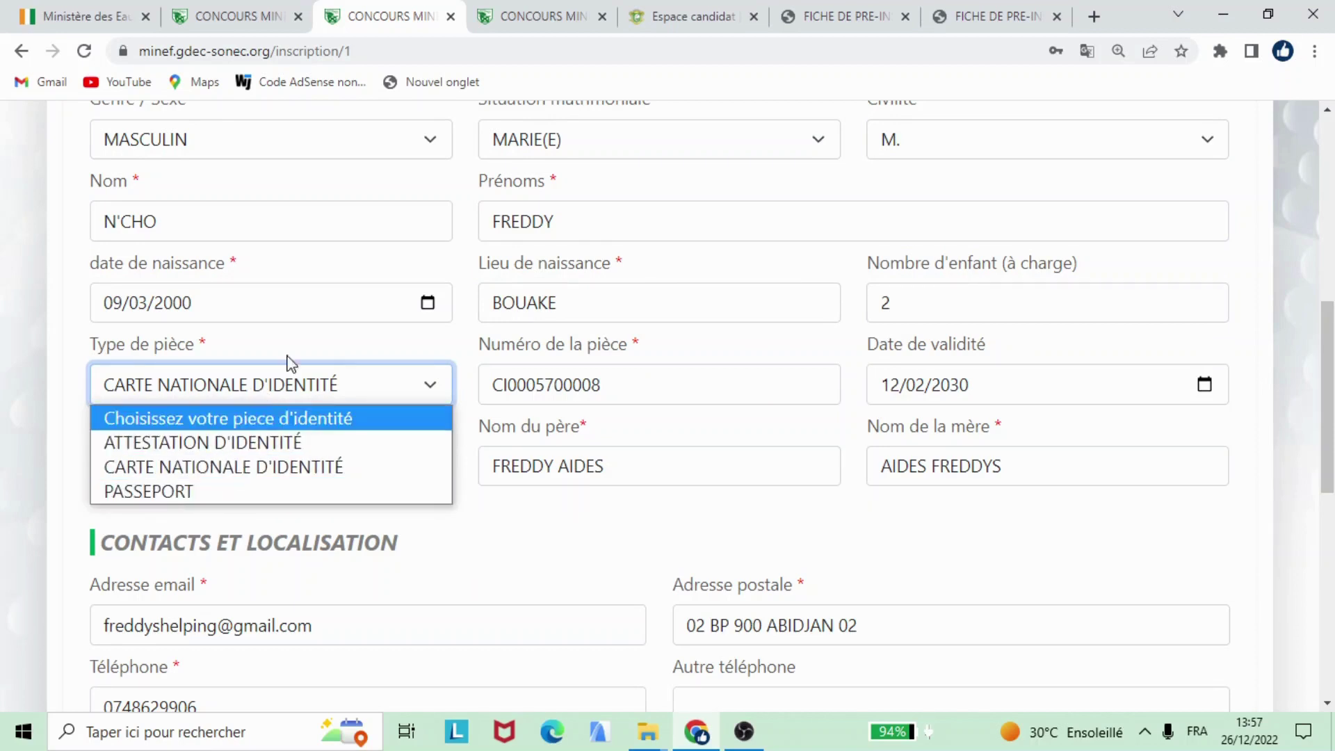
click(320, 348)
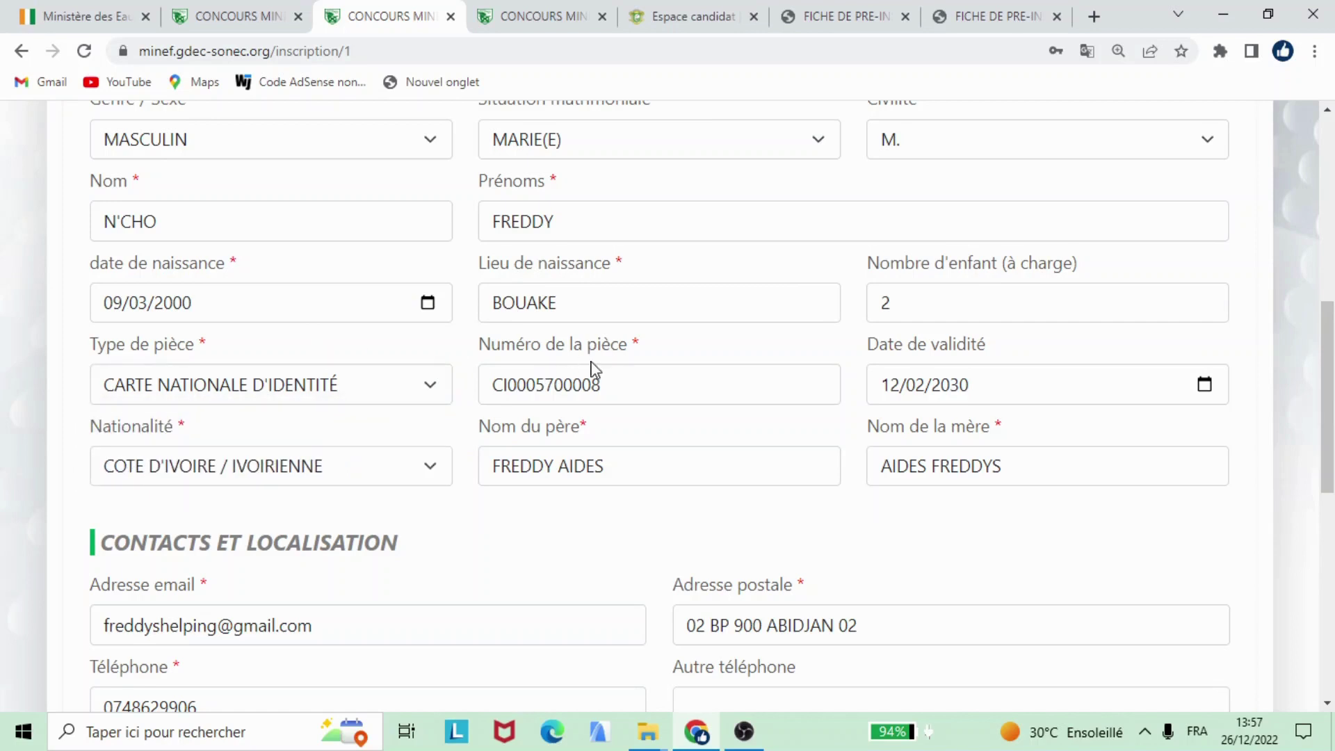
click(574, 387)
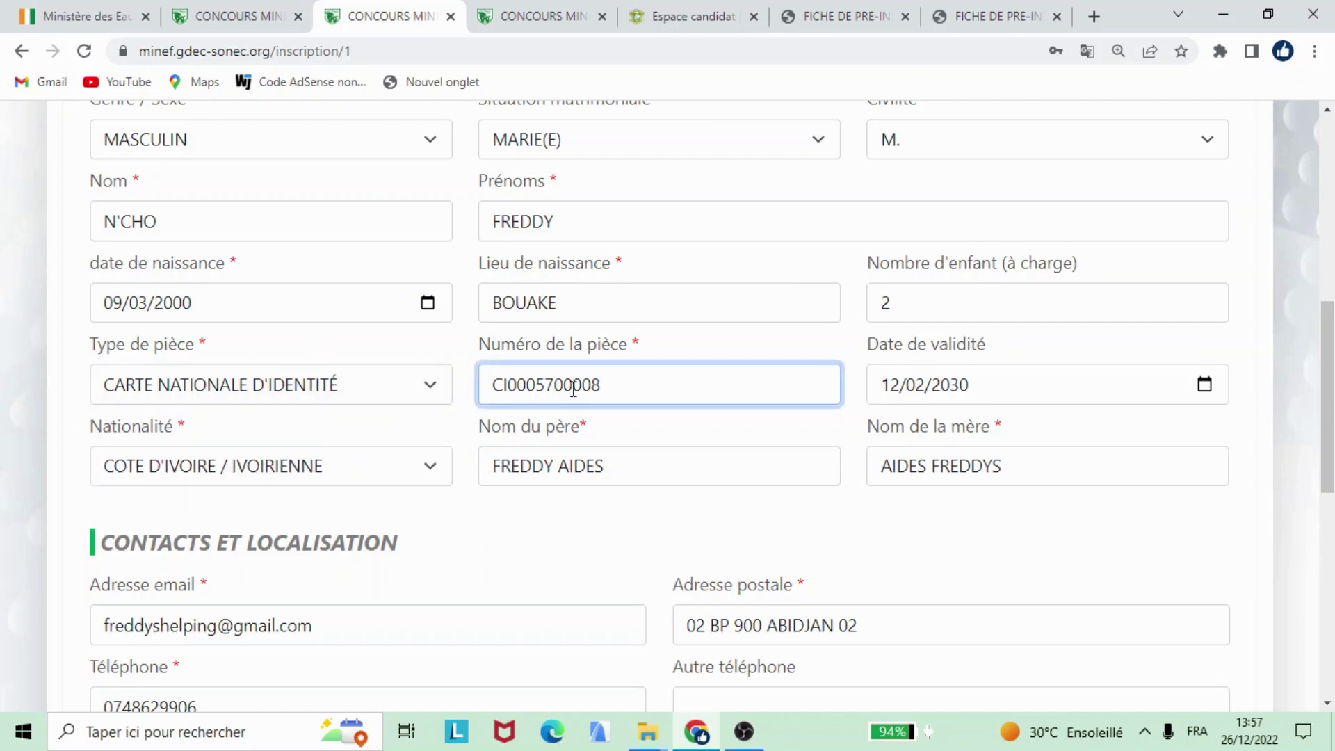
click(912, 385)
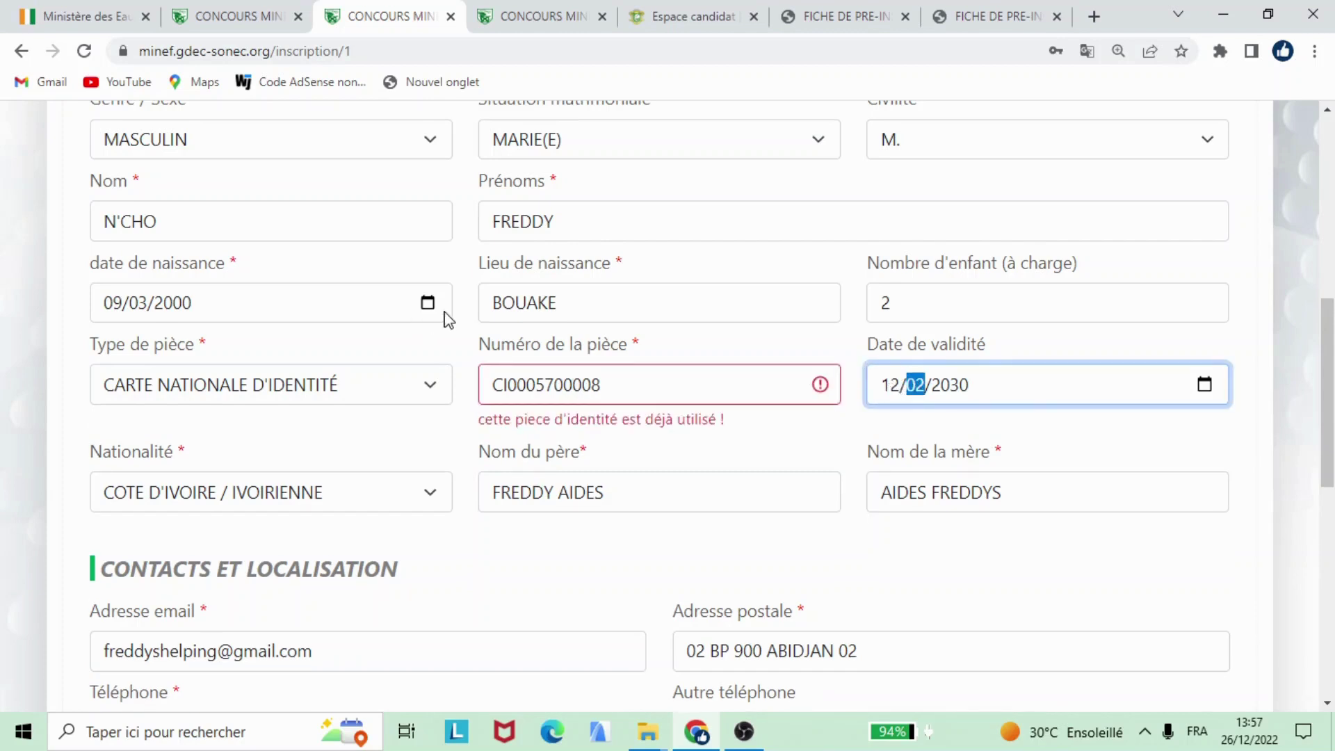
scroll(448, 324, down, 3)
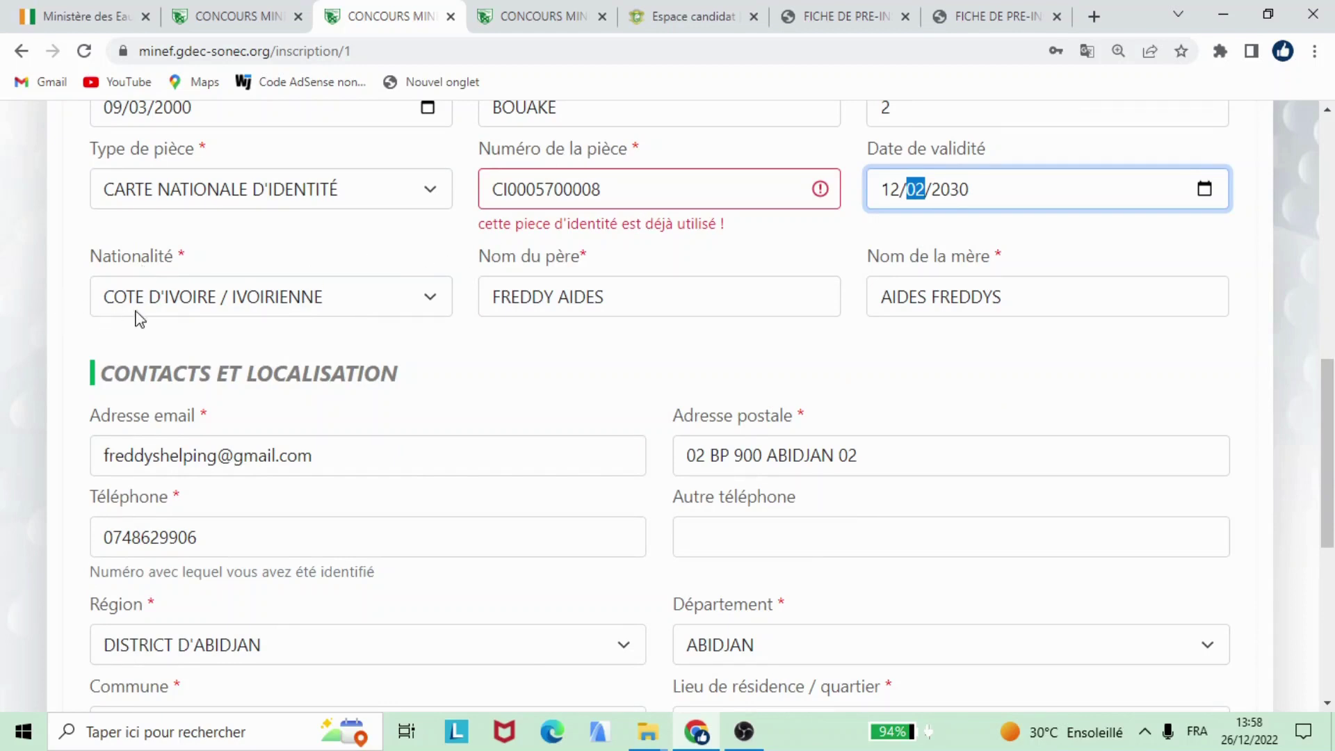
Step: Keep Ivorian nationality and bring the contact, location and height sections into view
click(234, 313)
click(328, 308)
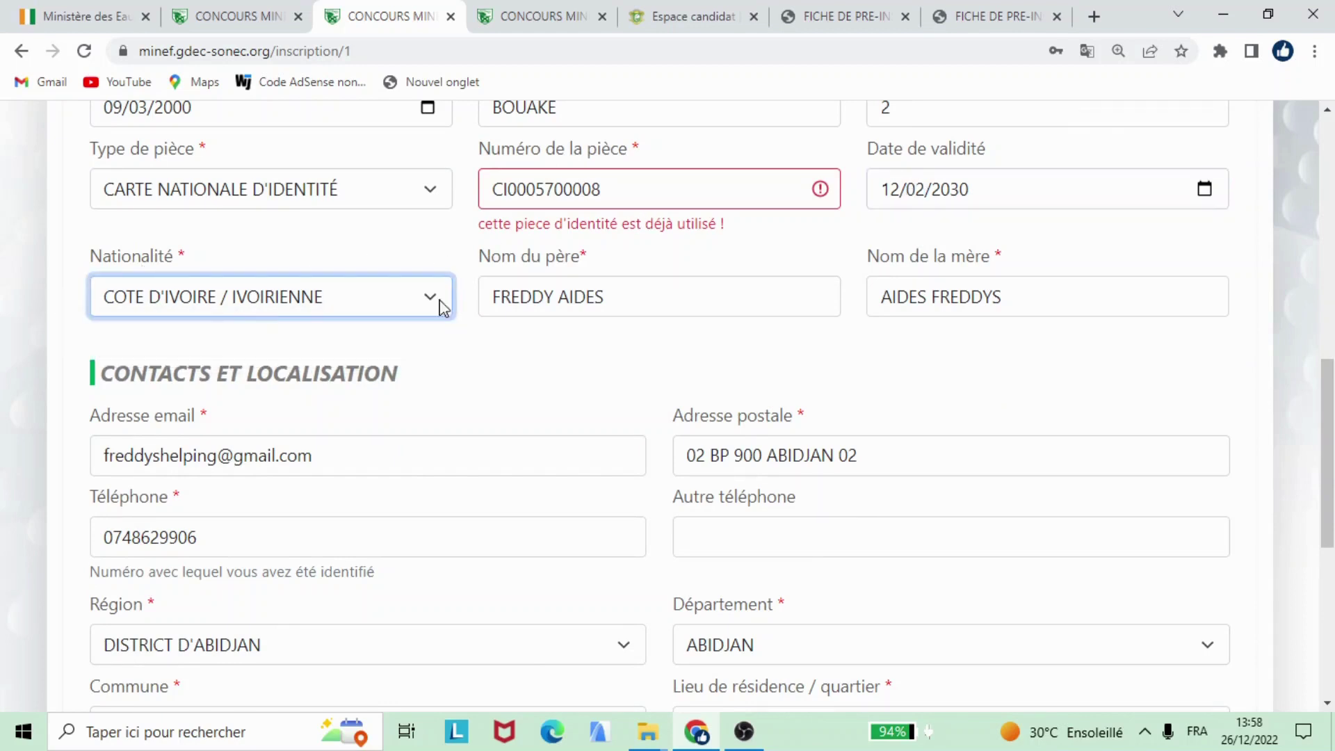
click(590, 318)
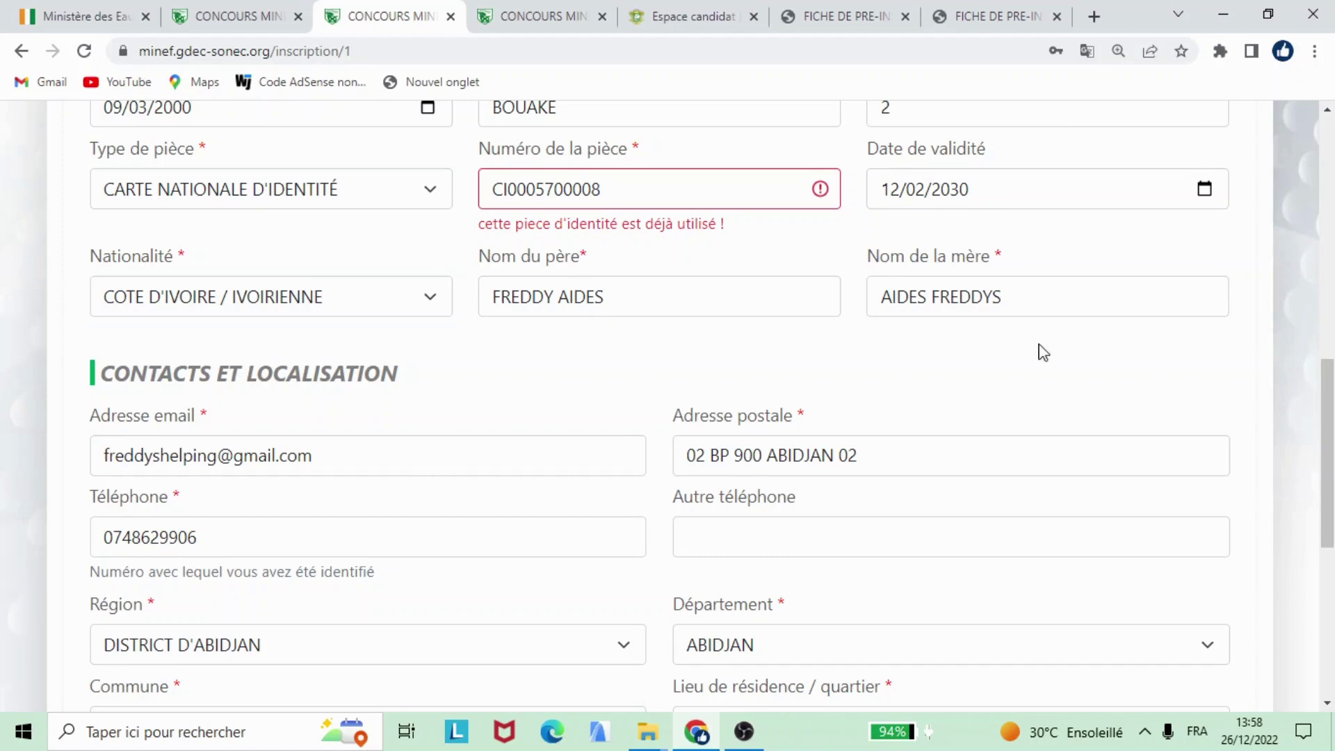
scroll(947, 343, down, 3)
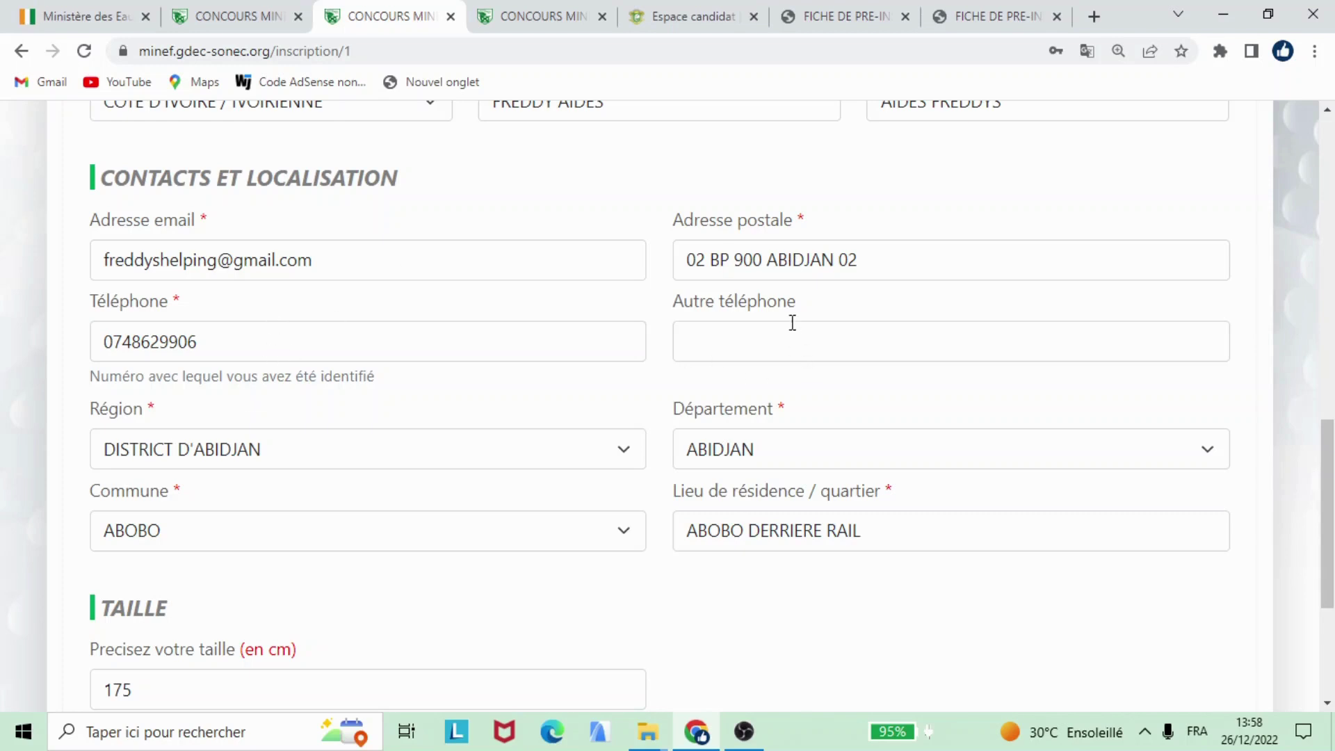
Step: Check the other phone number field and dismiss its autofill suggestions
click(715, 337)
click(403, 408)
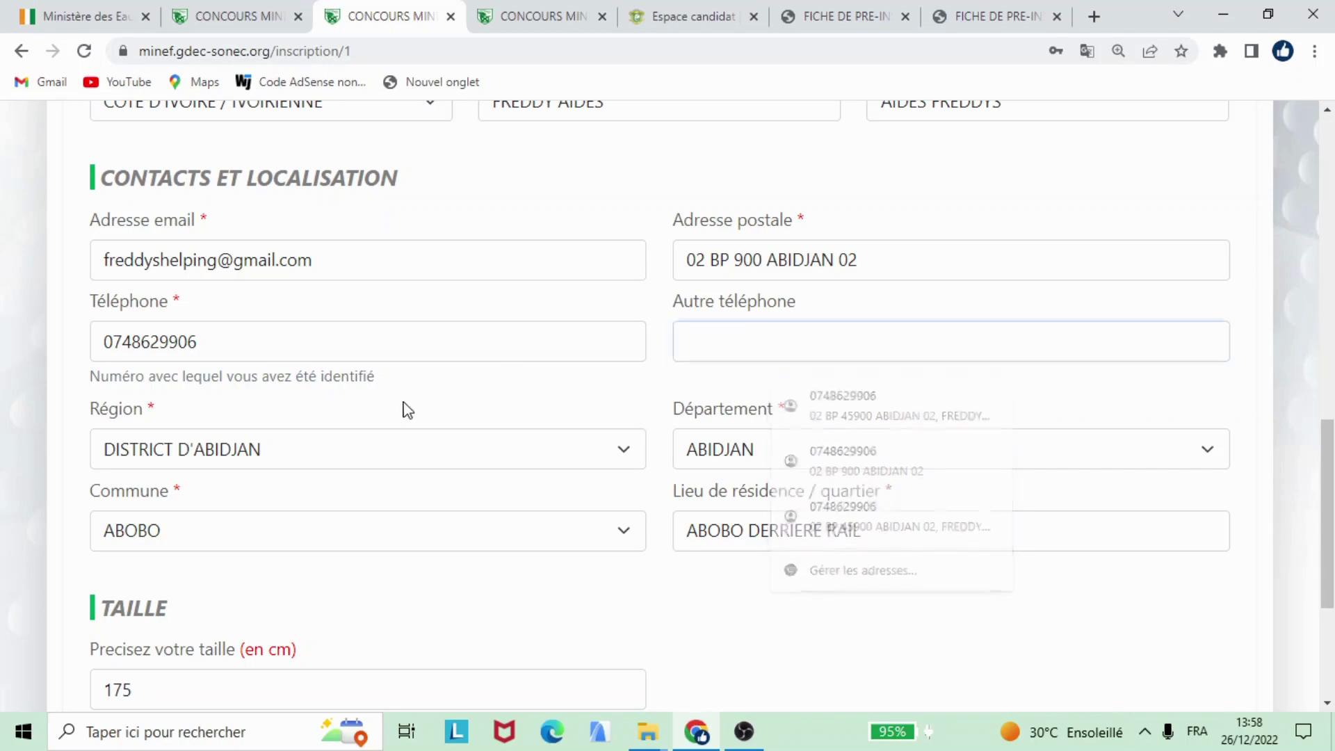
scroll(285, 413, down, 3)
Step: Keep region DISTRICT D'ABIDJAN, department ABIDJAN and commune ABOBO, then reach the 175 cm height field
click(281, 263)
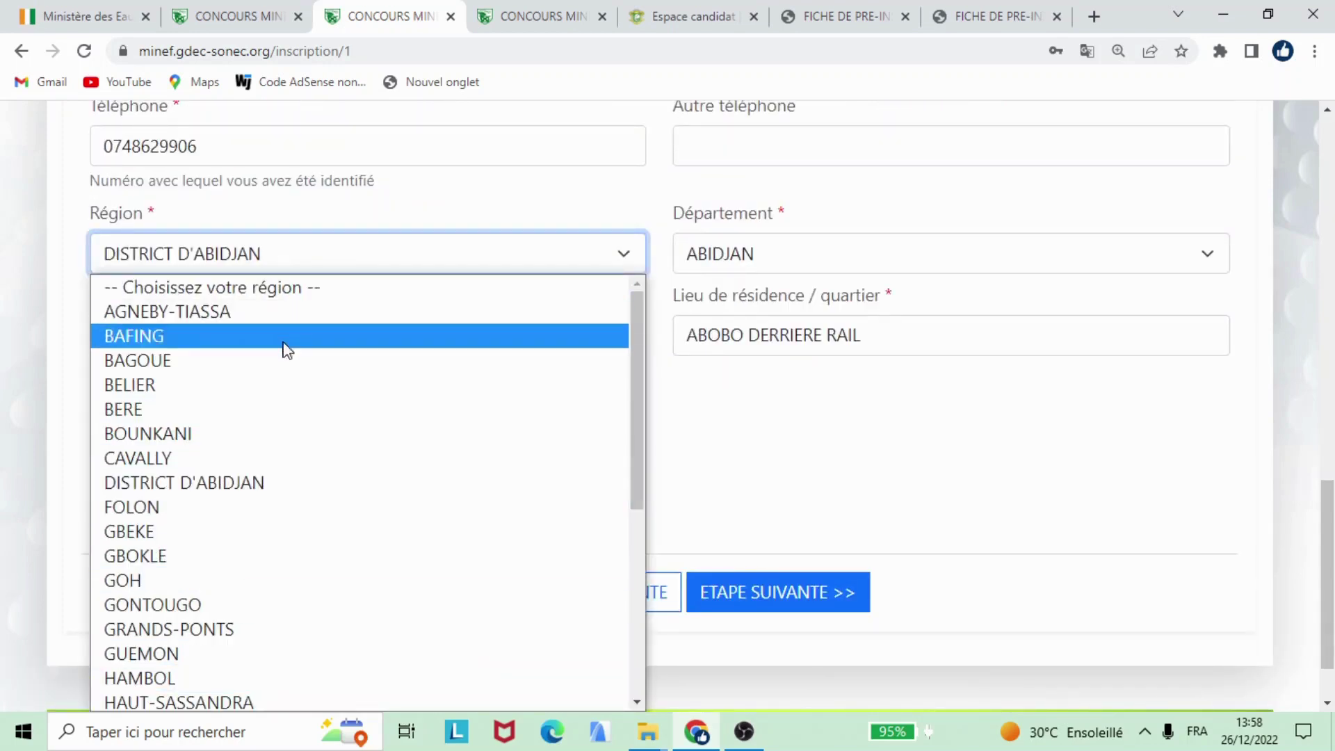
click(230, 484)
click(792, 258)
click(793, 259)
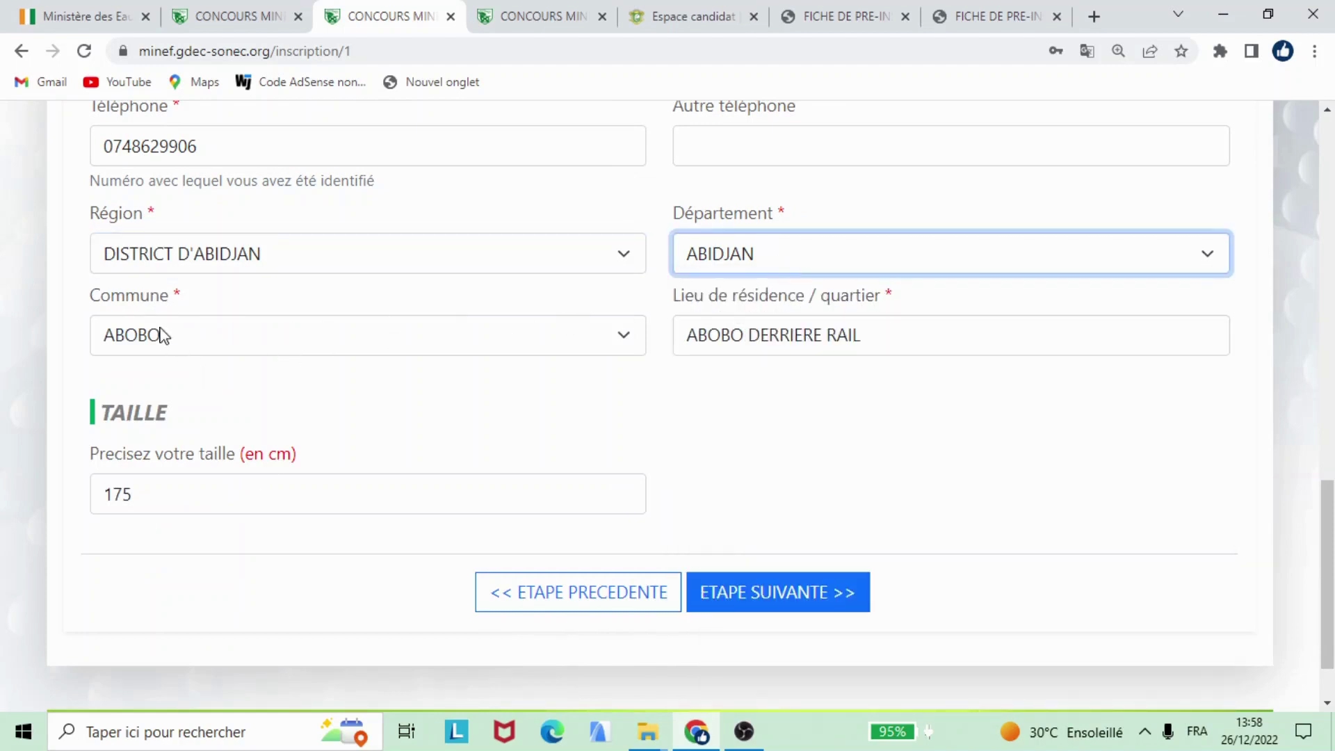
click(185, 351)
click(184, 350)
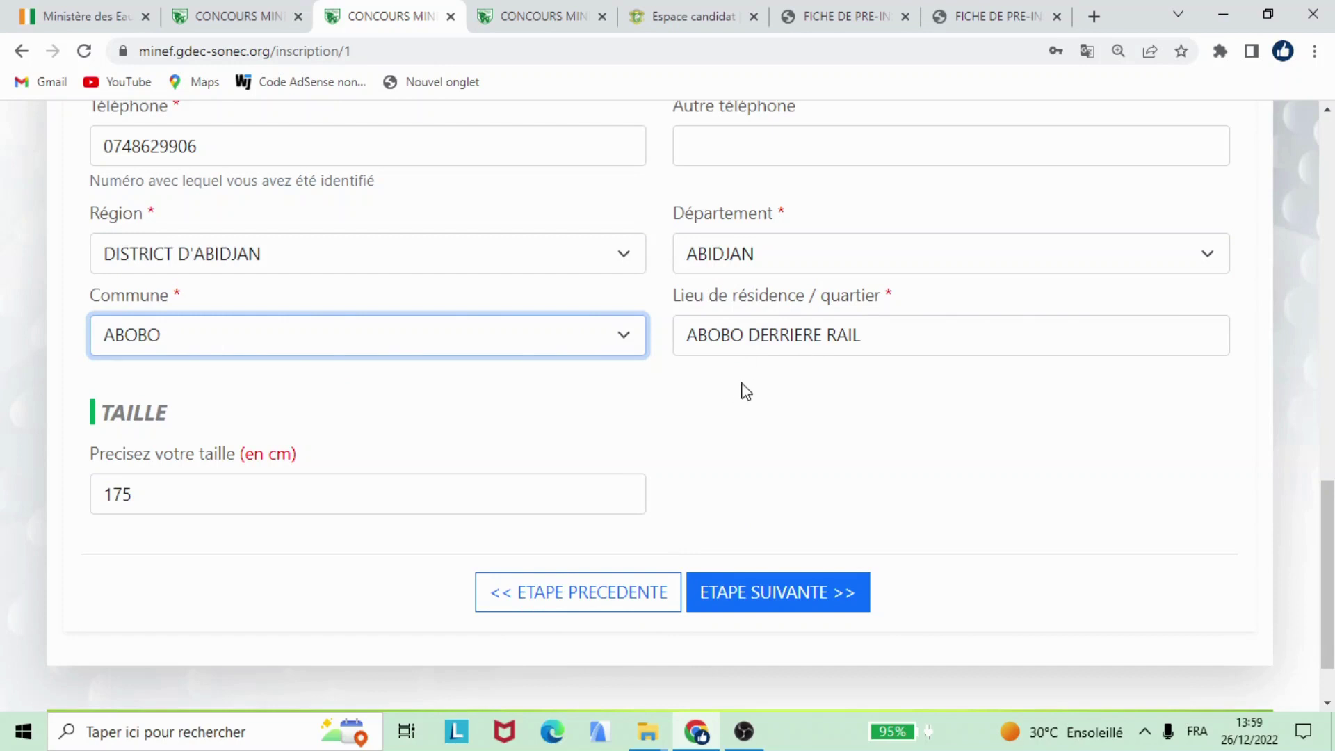
scroll(450, 390, down, 1)
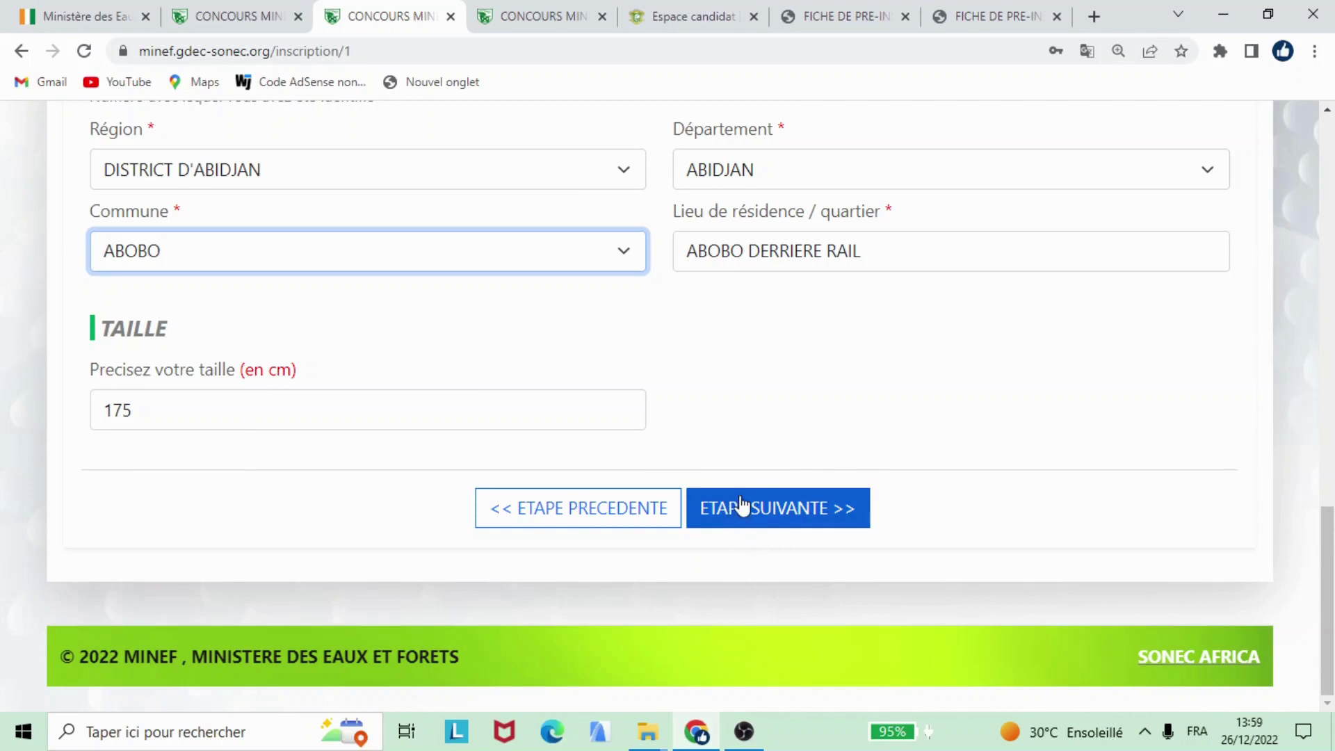
key(Tab)
key(Tab)
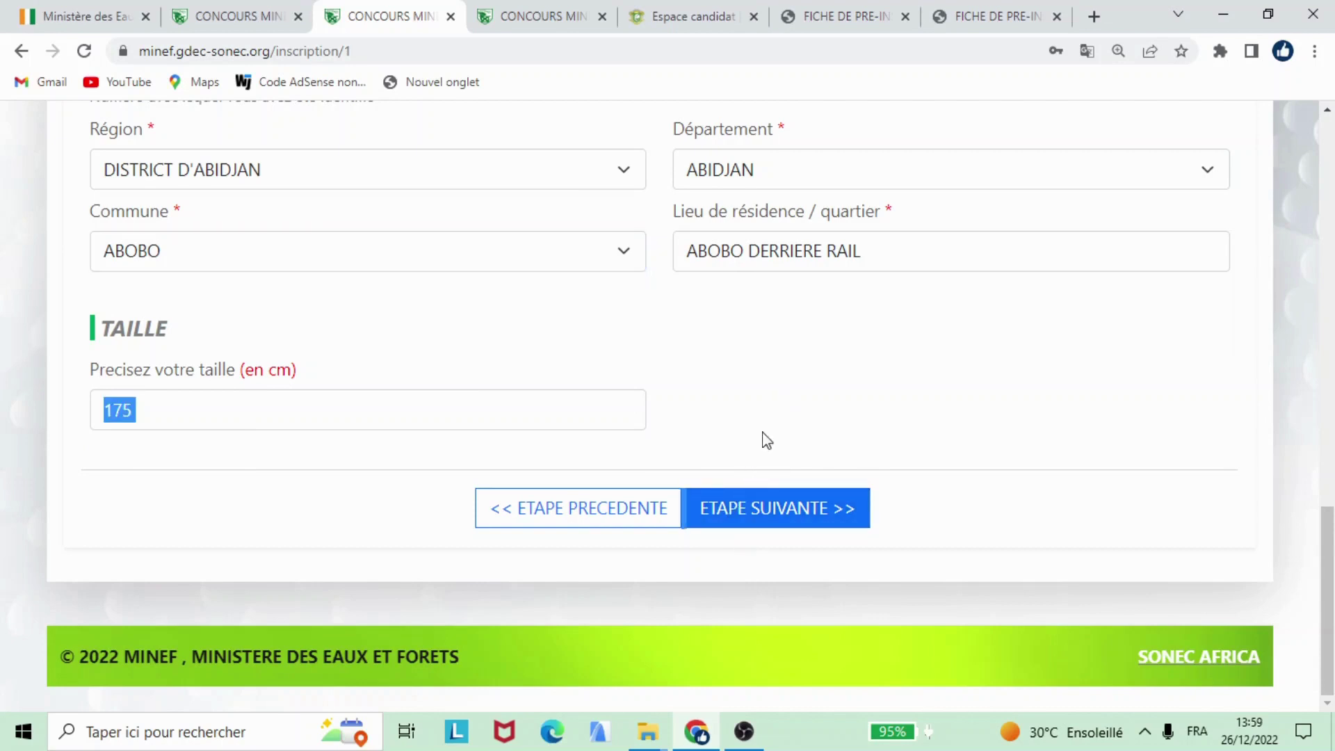
Step: Switch to the tab showing the inscription/2 Diplômes page and scroll through it
click(532, 16)
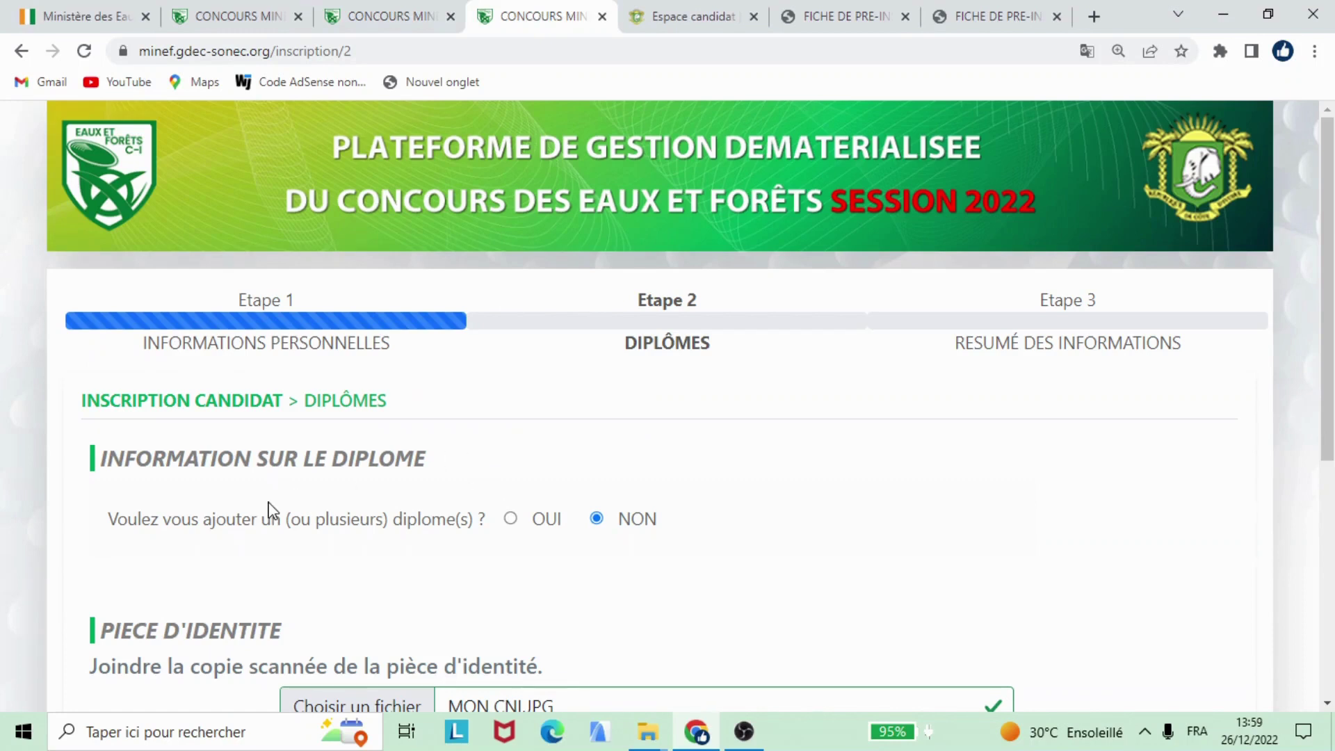
scroll(448, 477, down, 3)
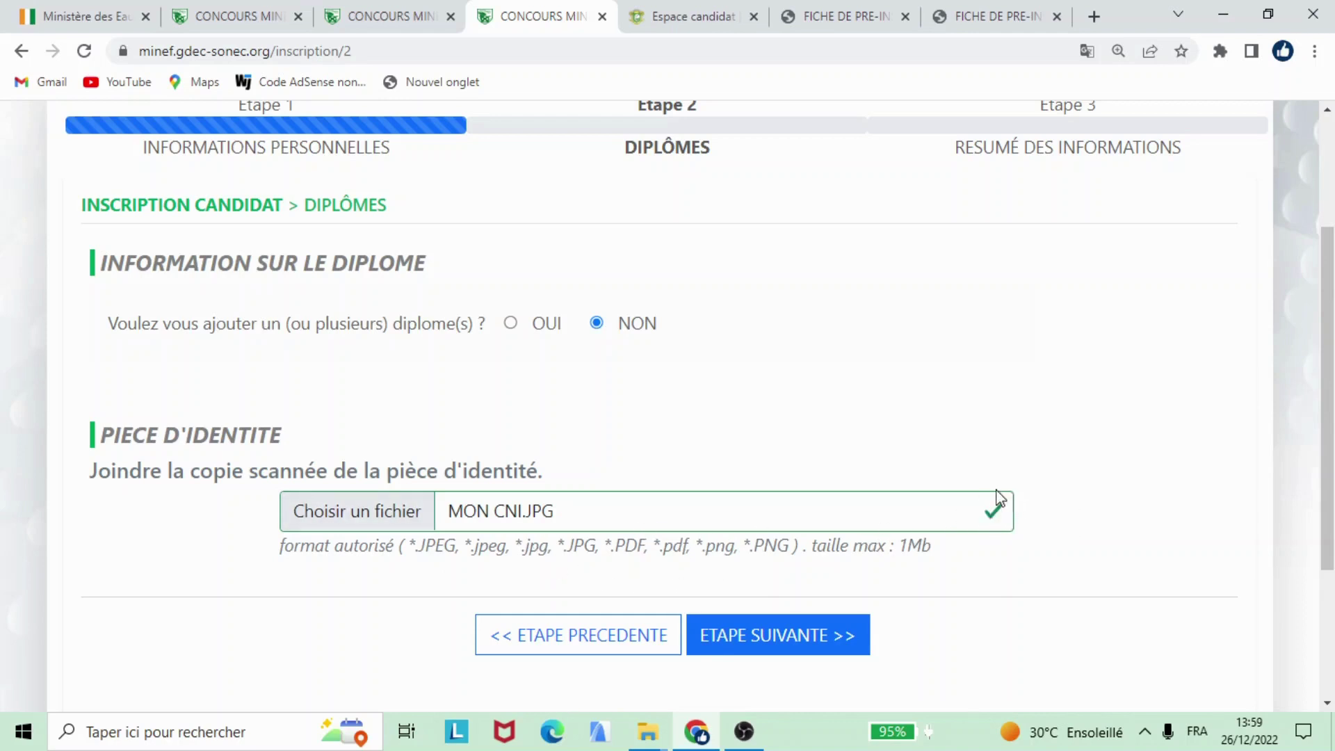
Step: Replace MON CNI.JPG with the CNI PDF from the Desktop as the identity document
click(323, 516)
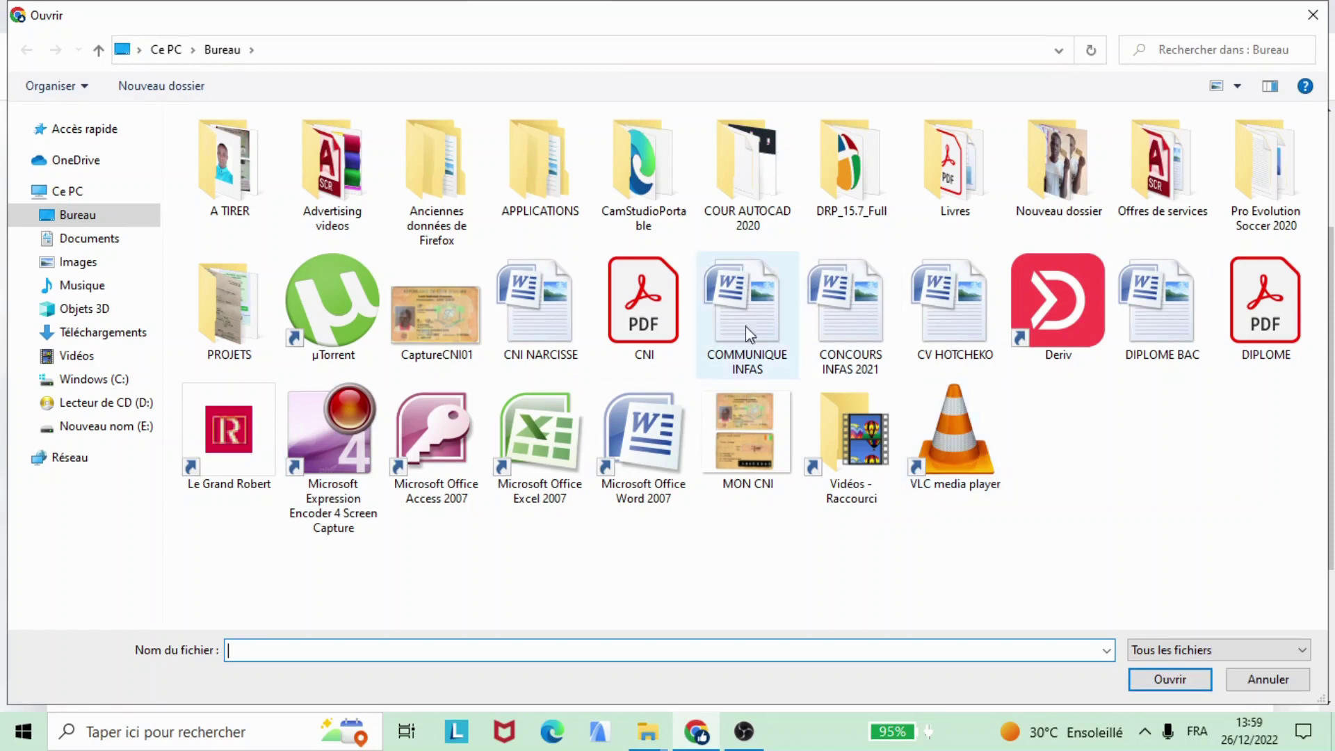
click(651, 332)
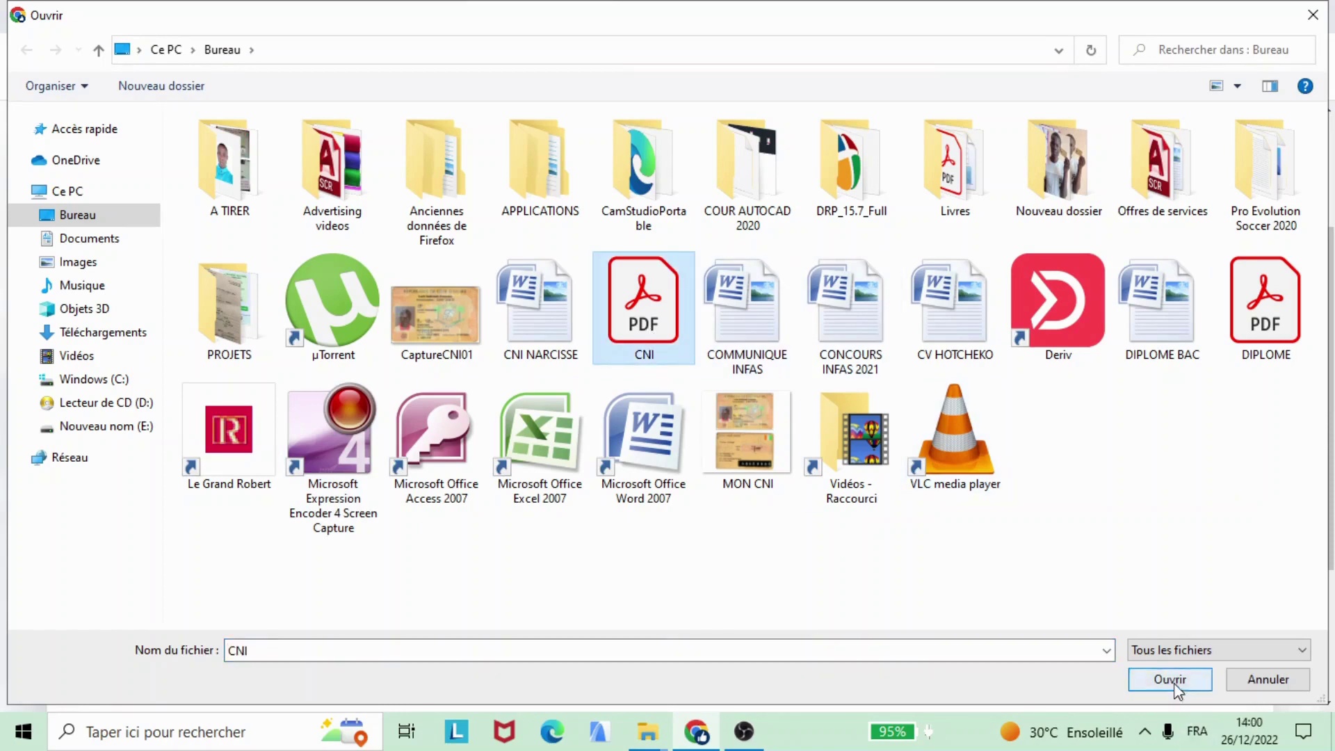
click(1169, 679)
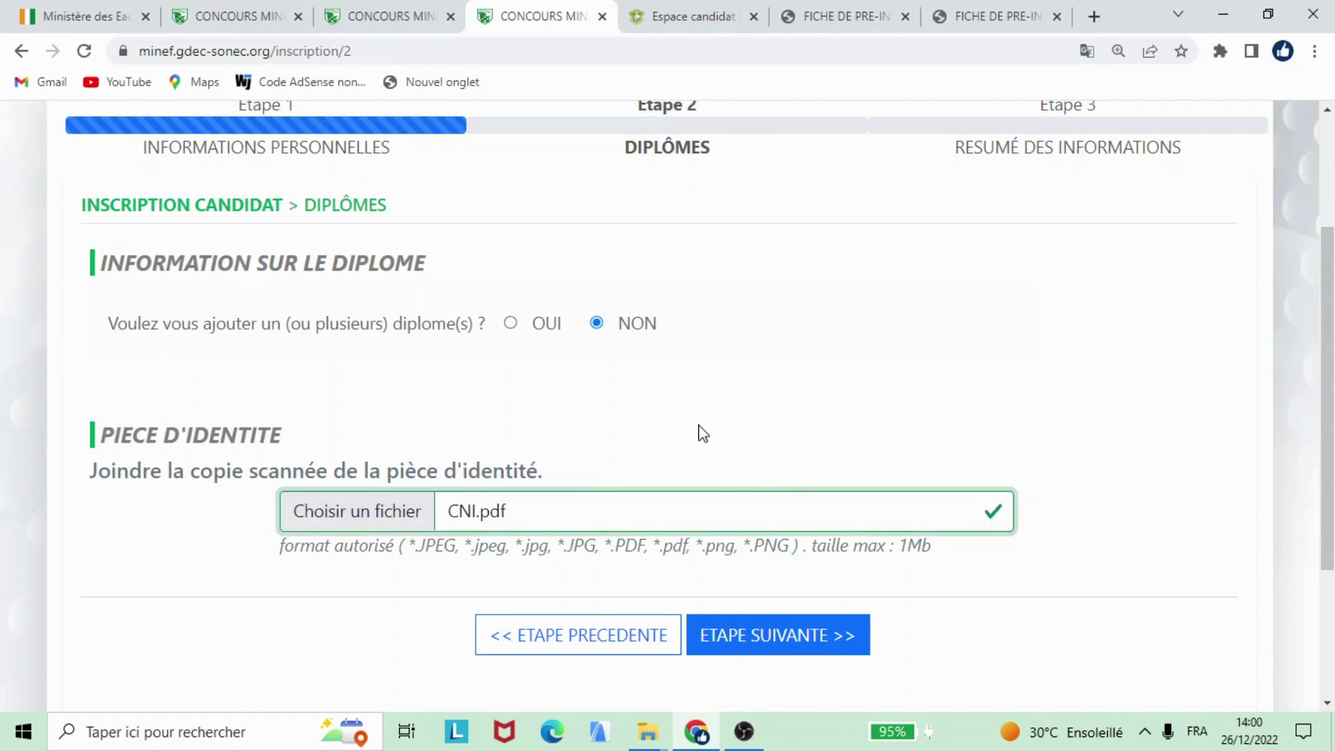
Step: Answer OUI to adding a diploma and set education type to ENSEIGNEMENT GENERAL
scroll(695, 435, up, 3)
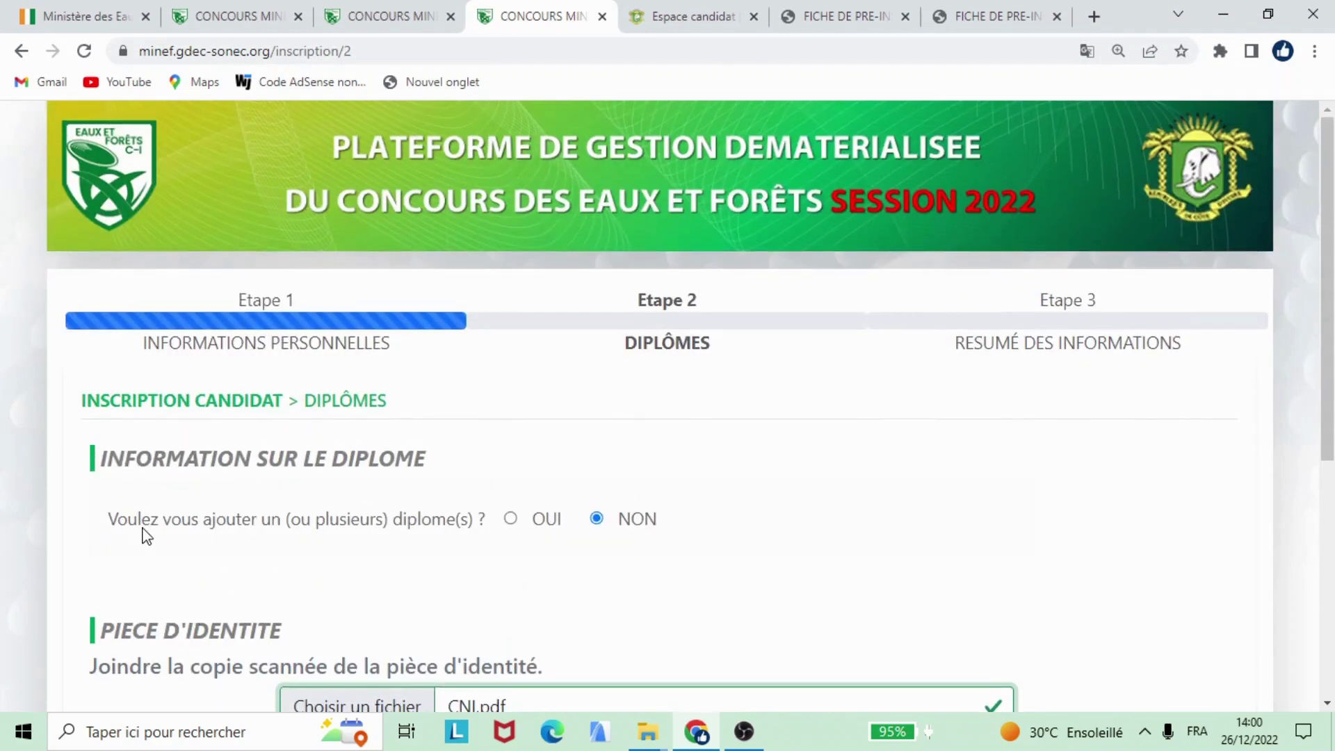
scroll(459, 465, down, 3)
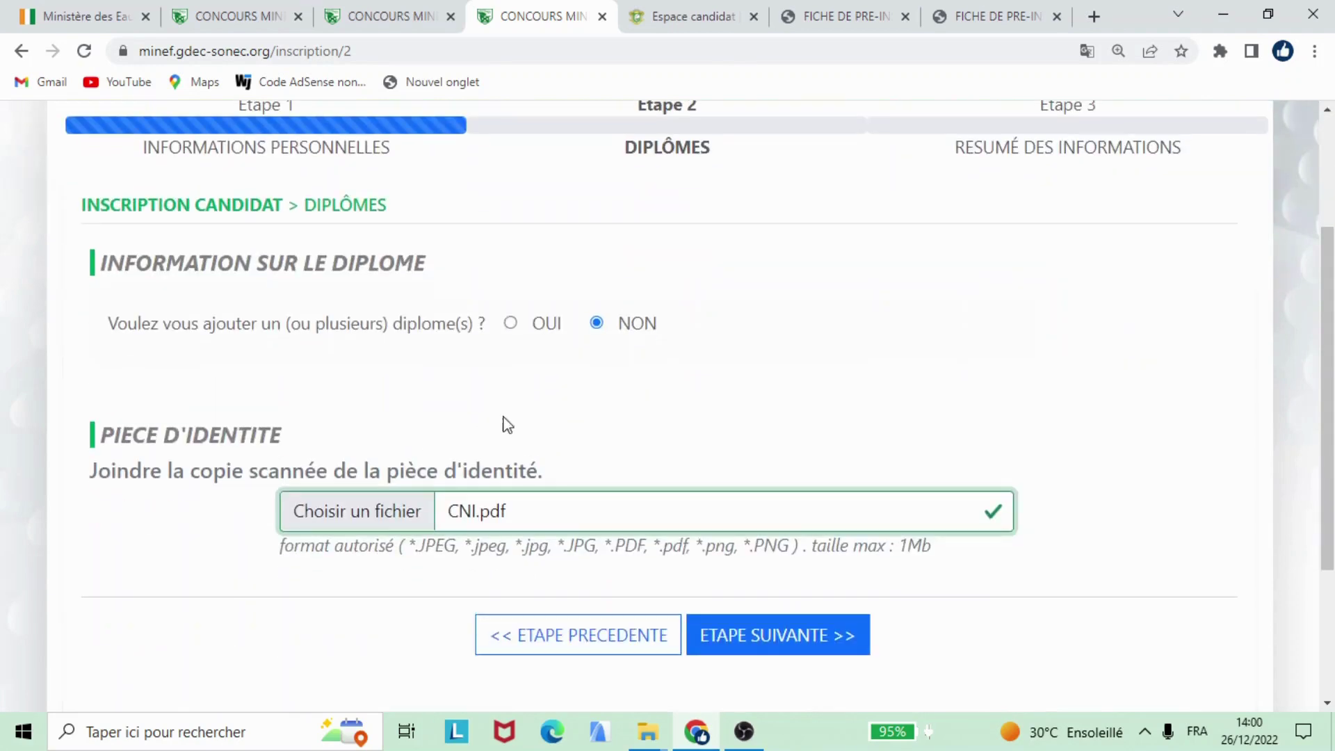
click(511, 322)
scroll(545, 343, down, 3)
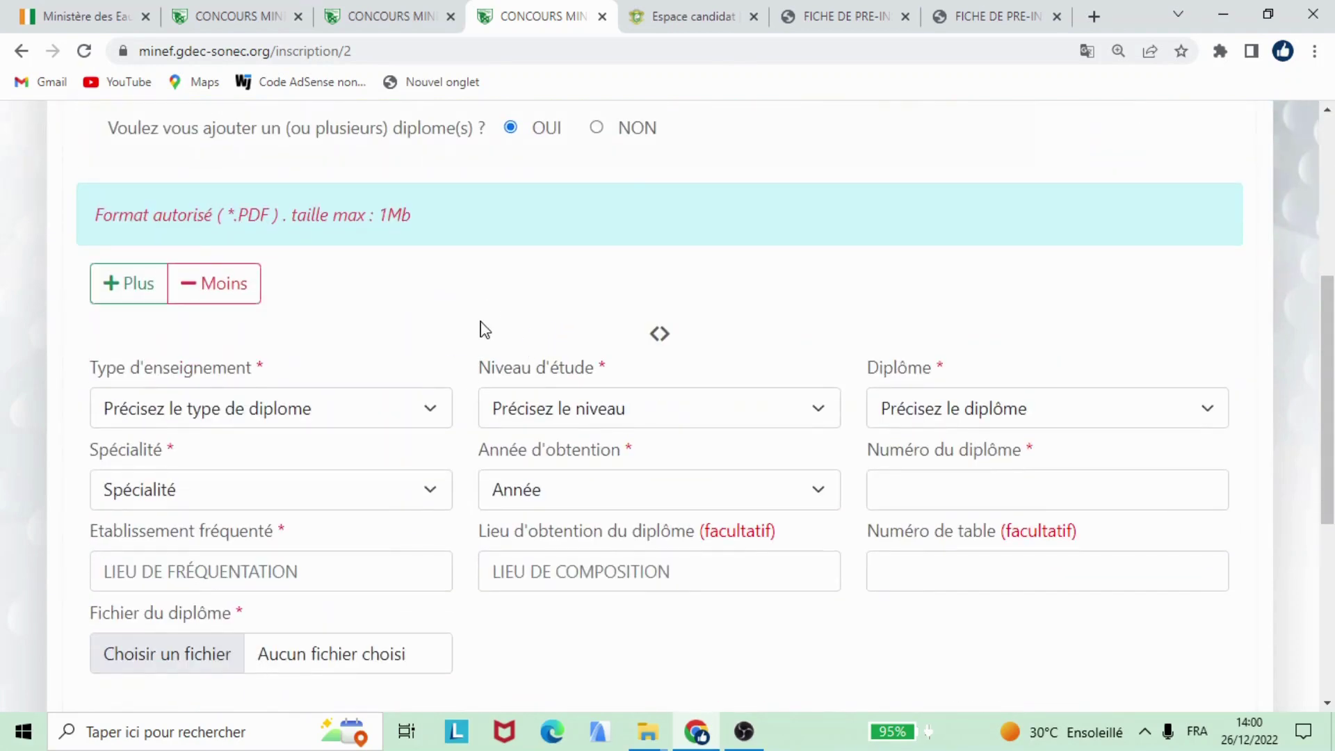
scroll(485, 331, down, 3)
click(306, 228)
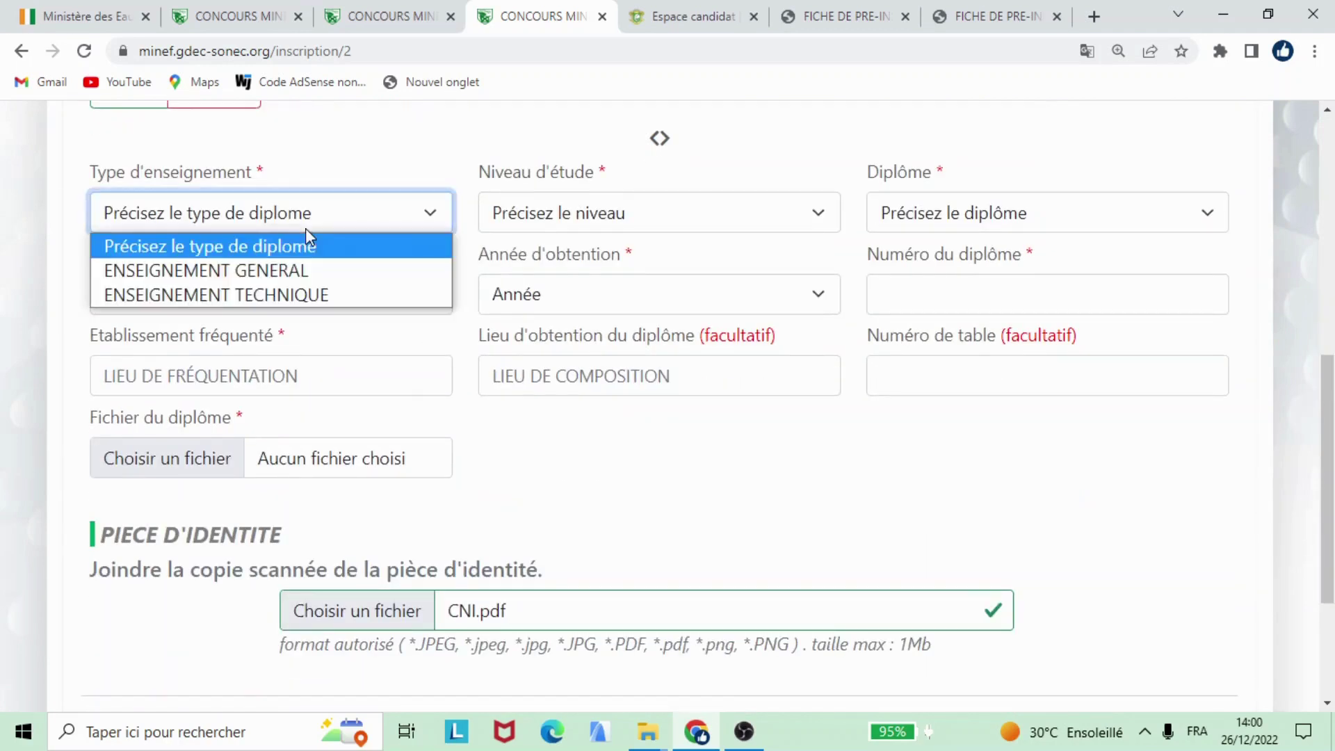
click(237, 270)
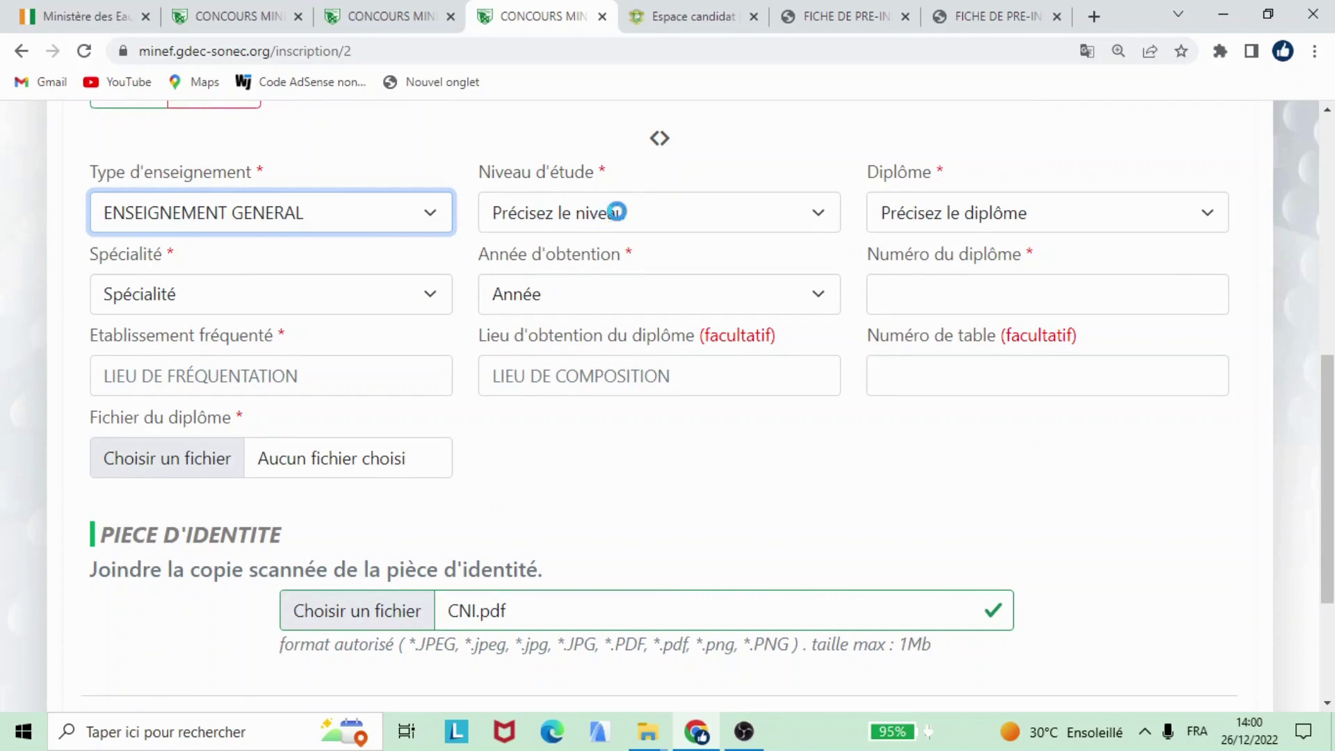
Step: Choose study level BAC, diploma BAC, specialty SERIE C and graduation year 2018
click(720, 226)
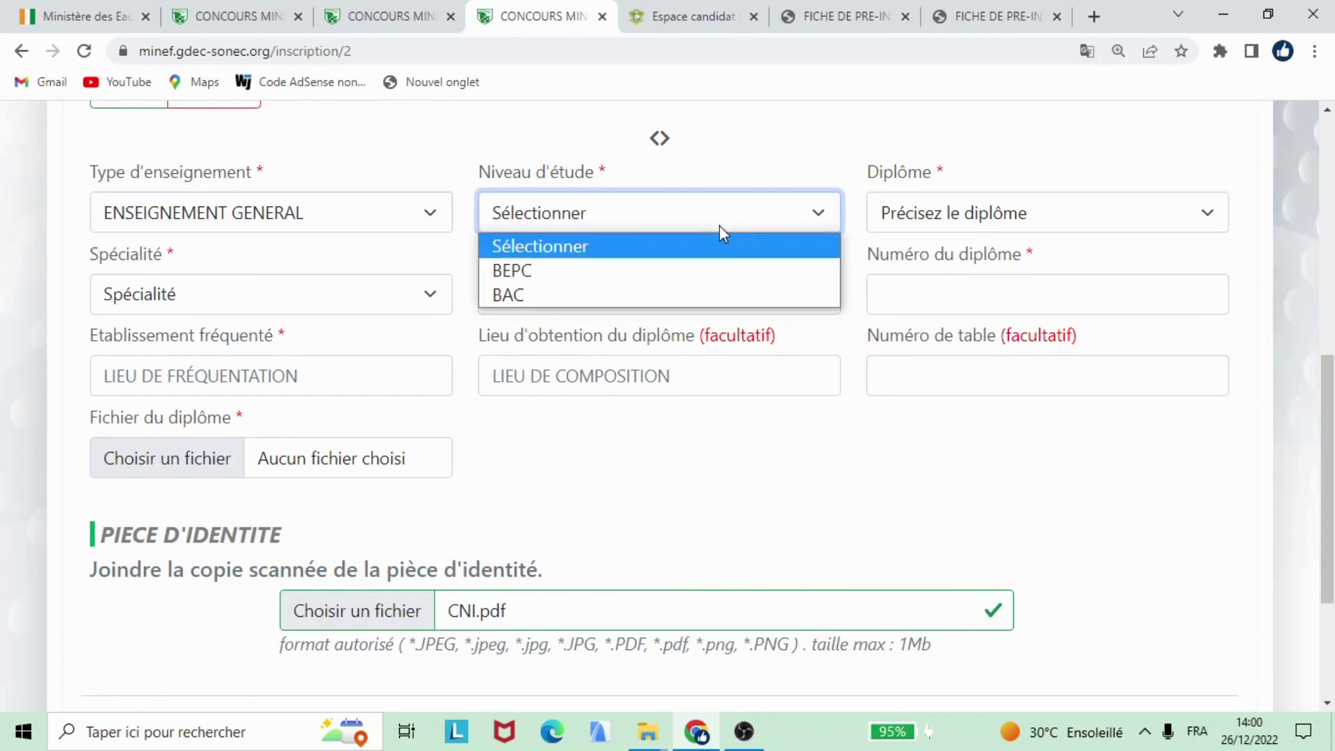
click(669, 294)
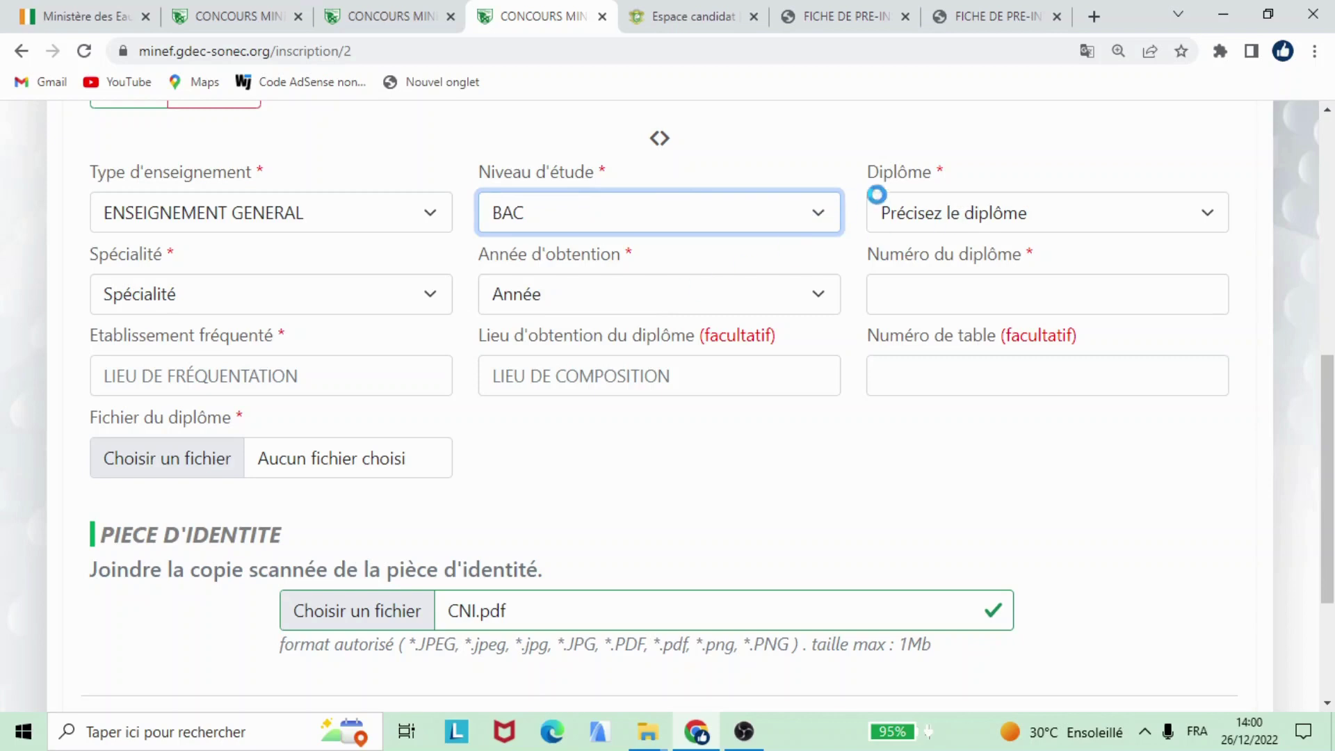
click(953, 217)
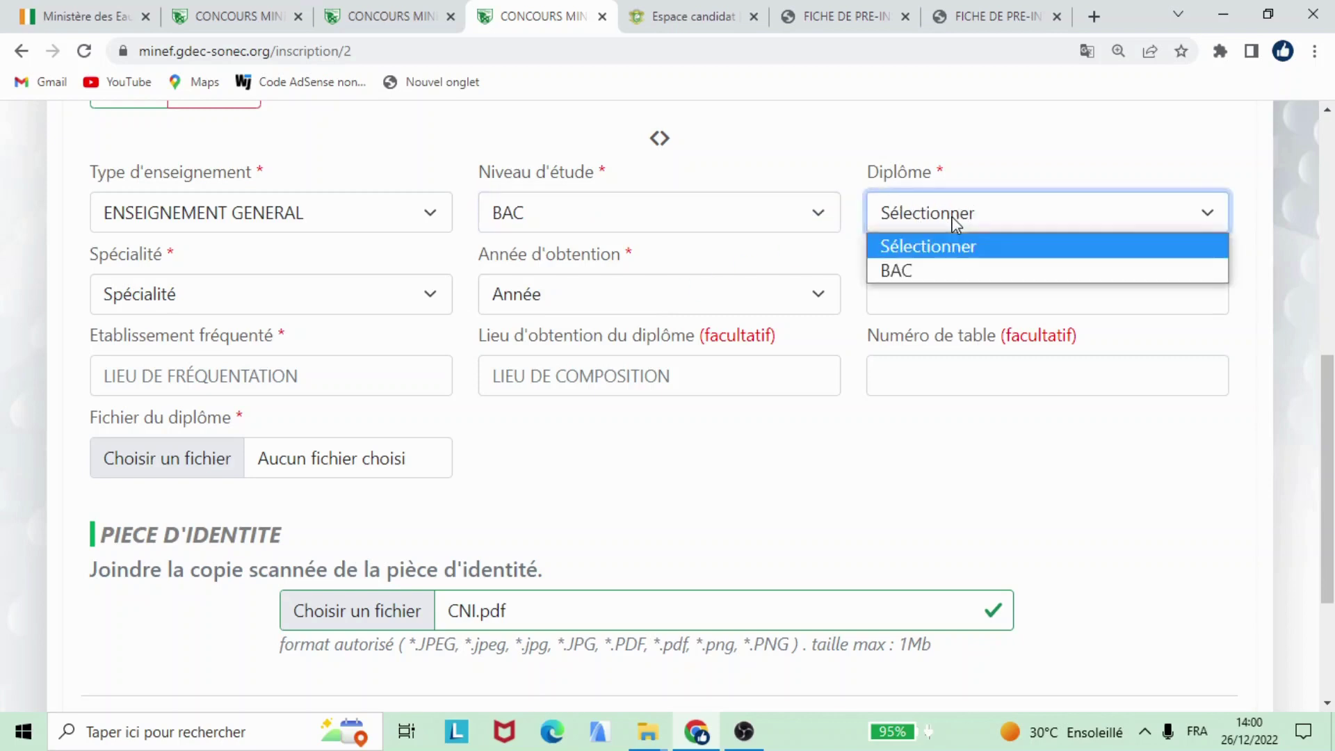
click(930, 274)
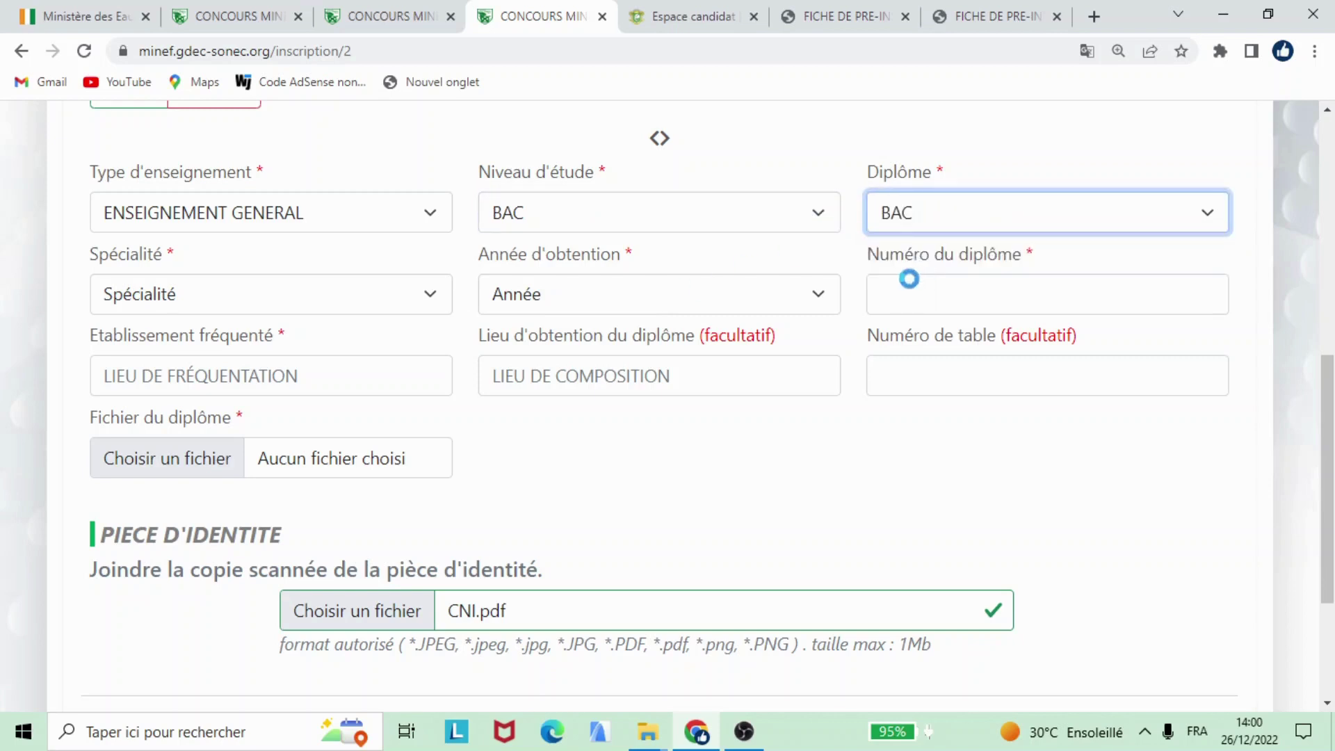
click(179, 304)
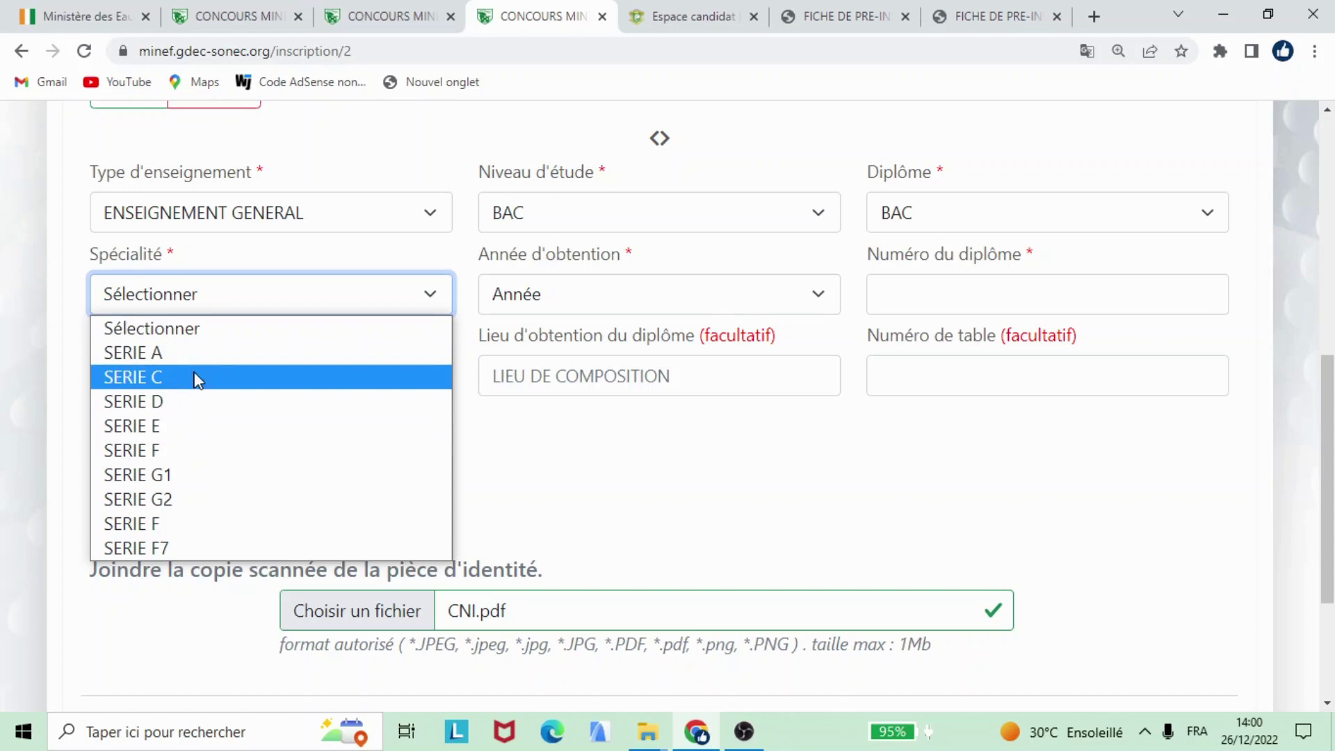
click(196, 378)
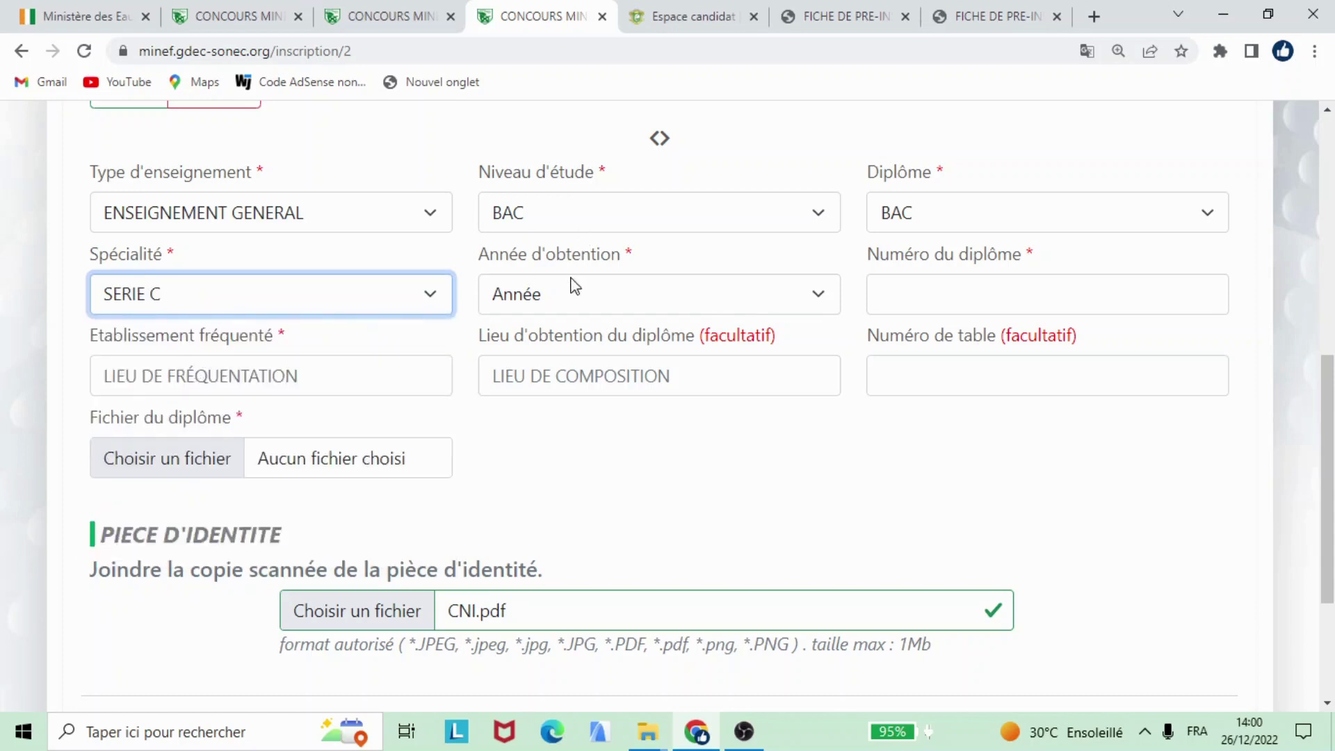
click(602, 297)
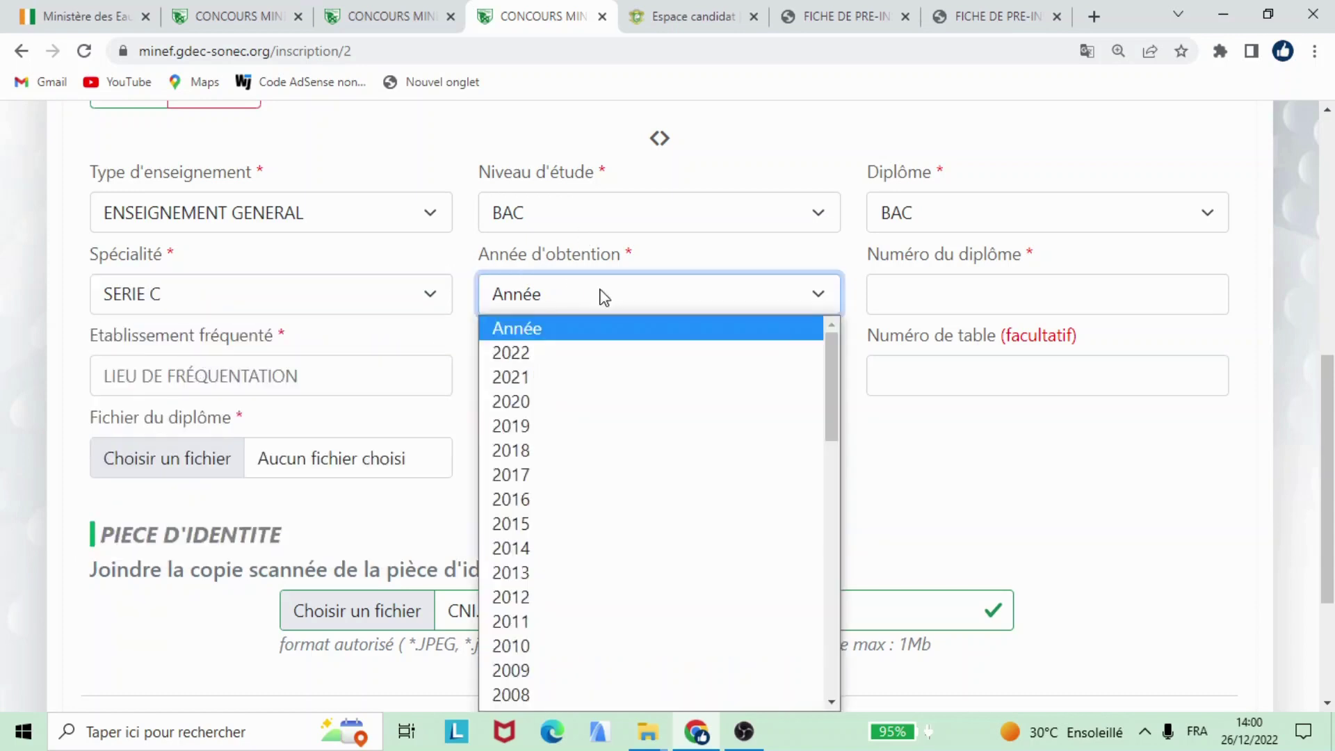
click(572, 471)
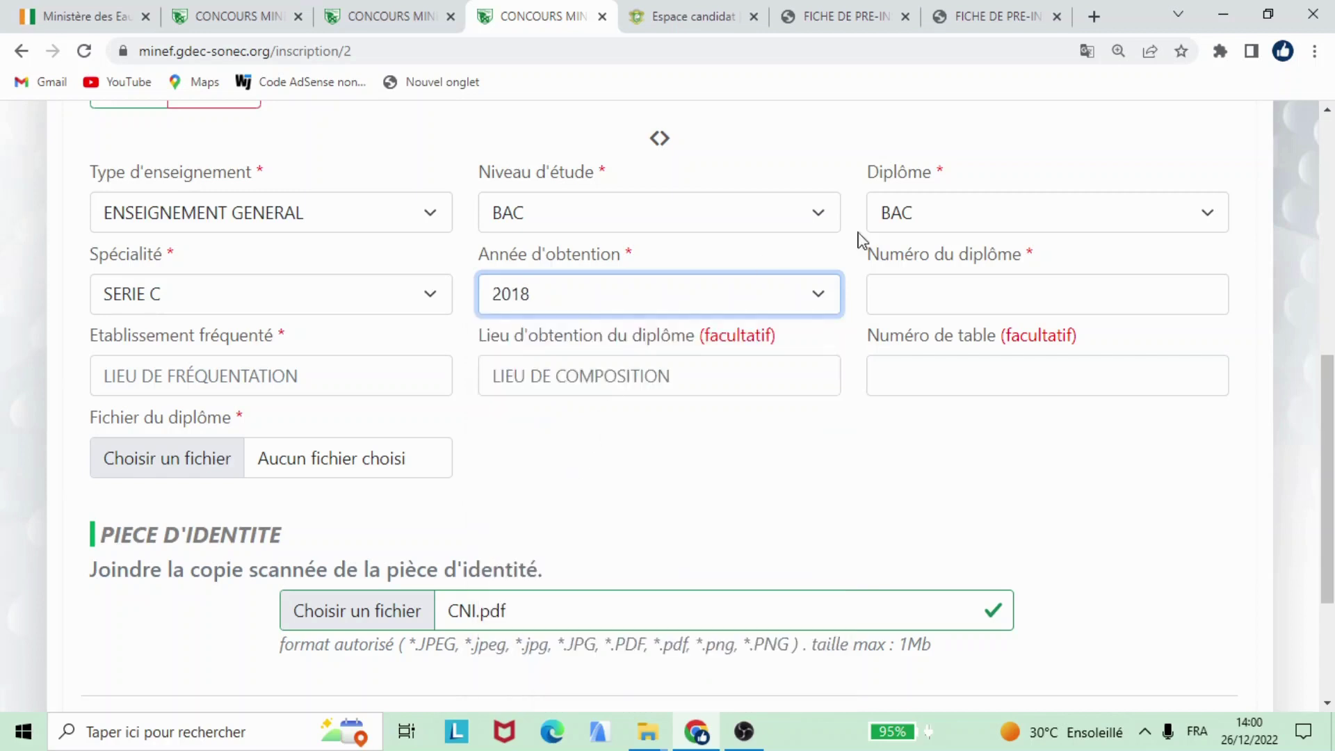
Step: Fill the diploma number from a saved suggestion, correcting one digit to 8
click(996, 282)
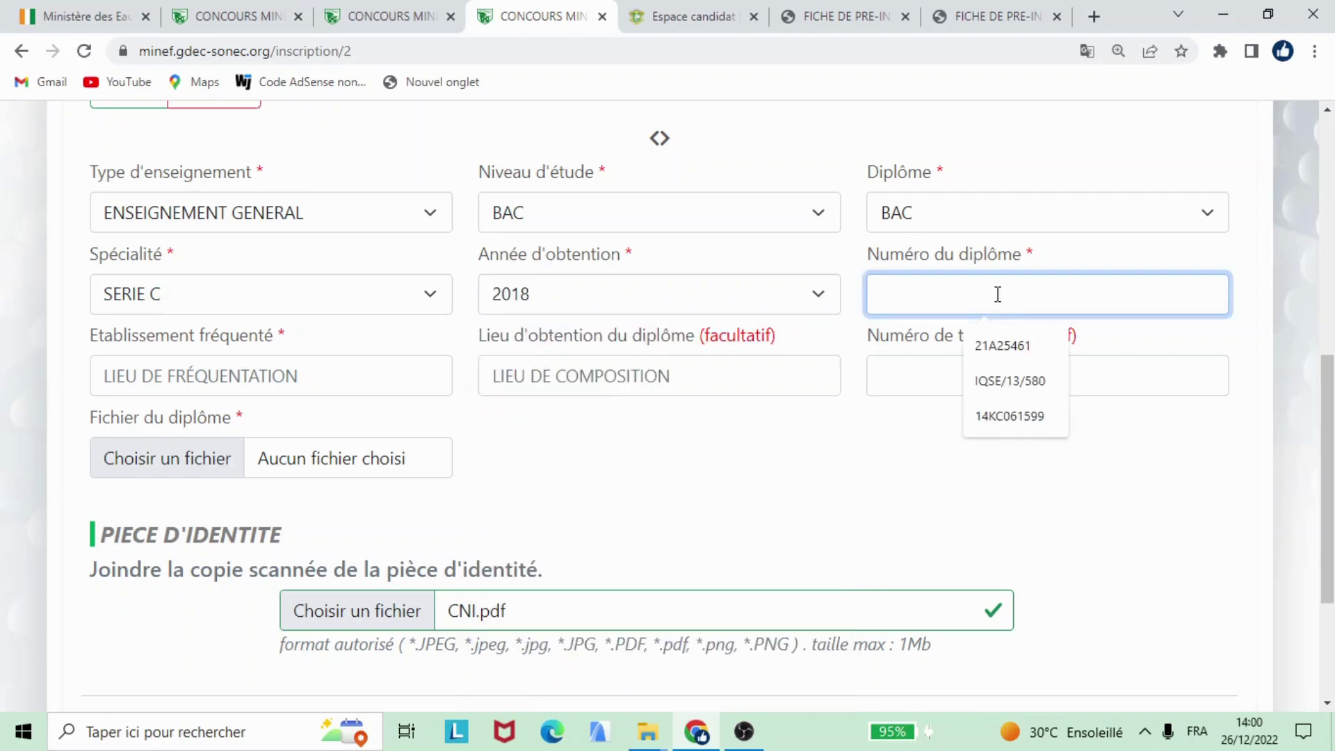
click(994, 415)
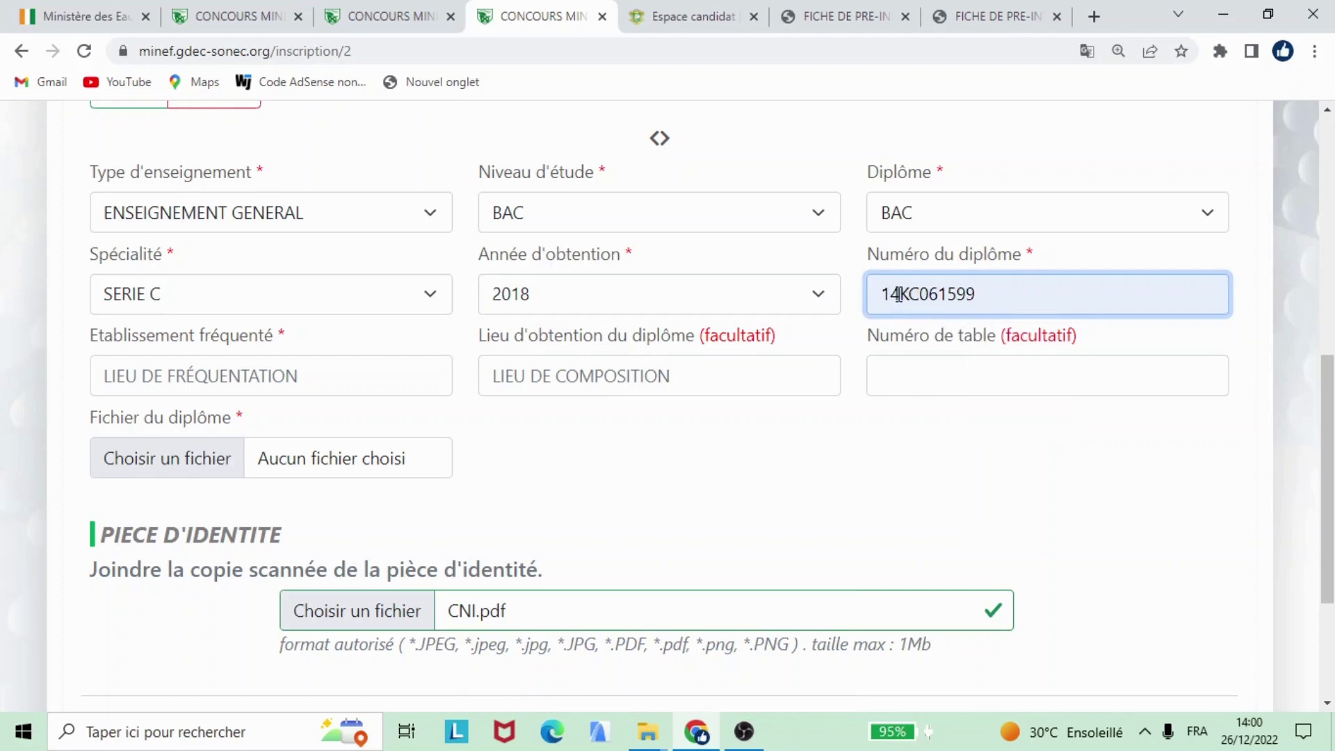
click(899, 295)
key(BackSpace)
text(8)
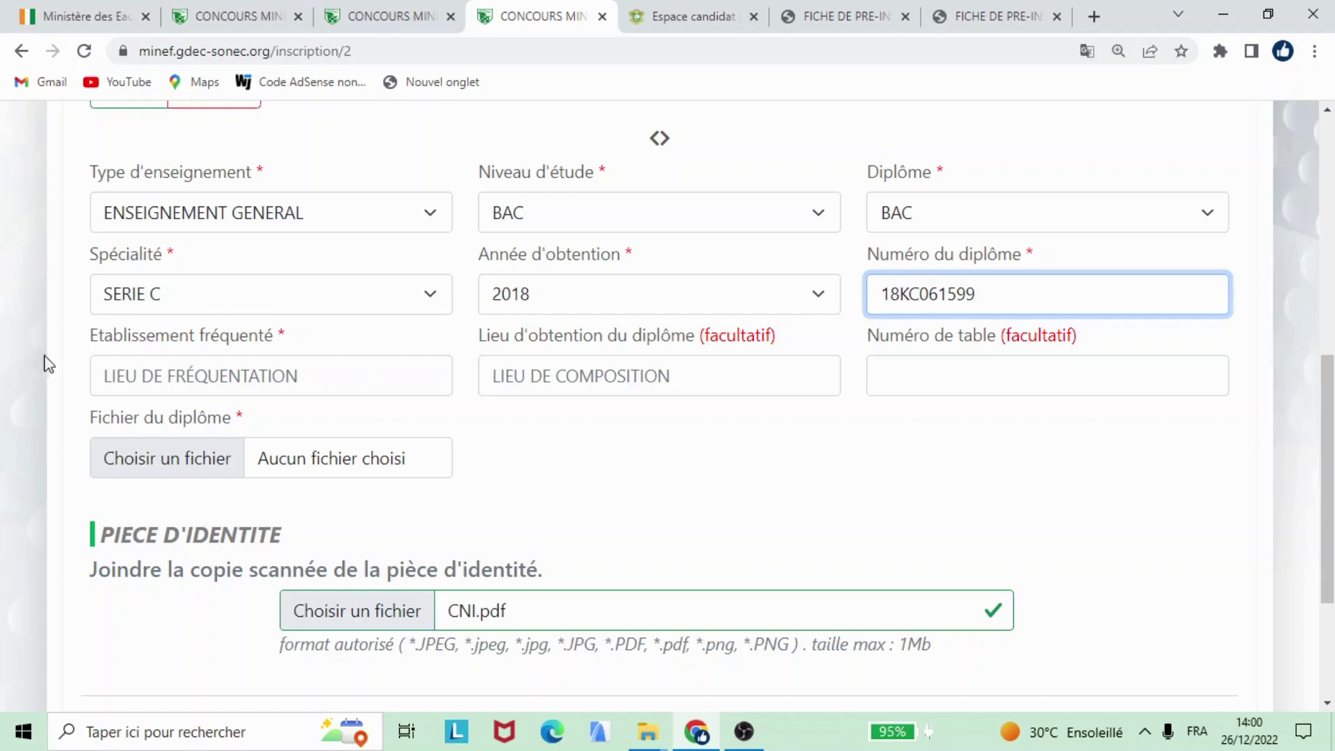
click(295, 367)
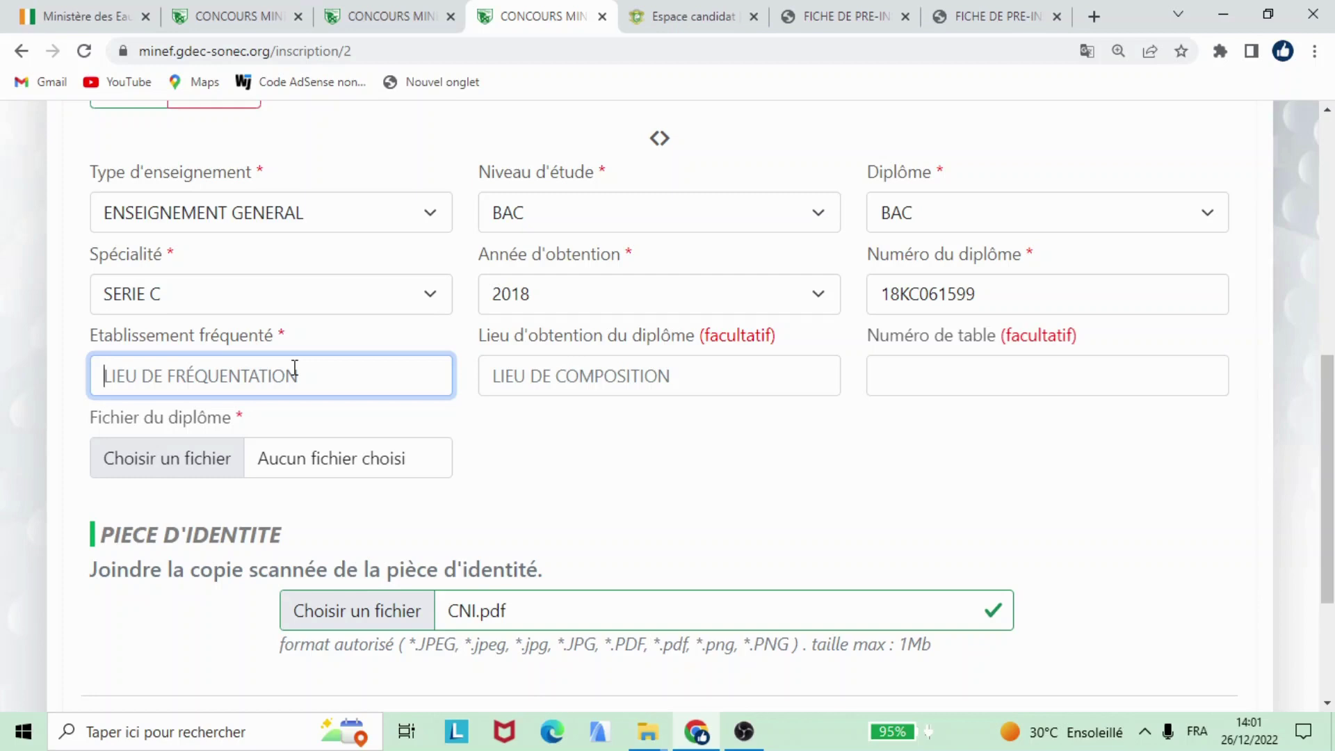
Step: Enter MAMIEADJOUA as the school, BOUAKE as the place obtained, and the exam table number
text(MAMIEADJOUA)
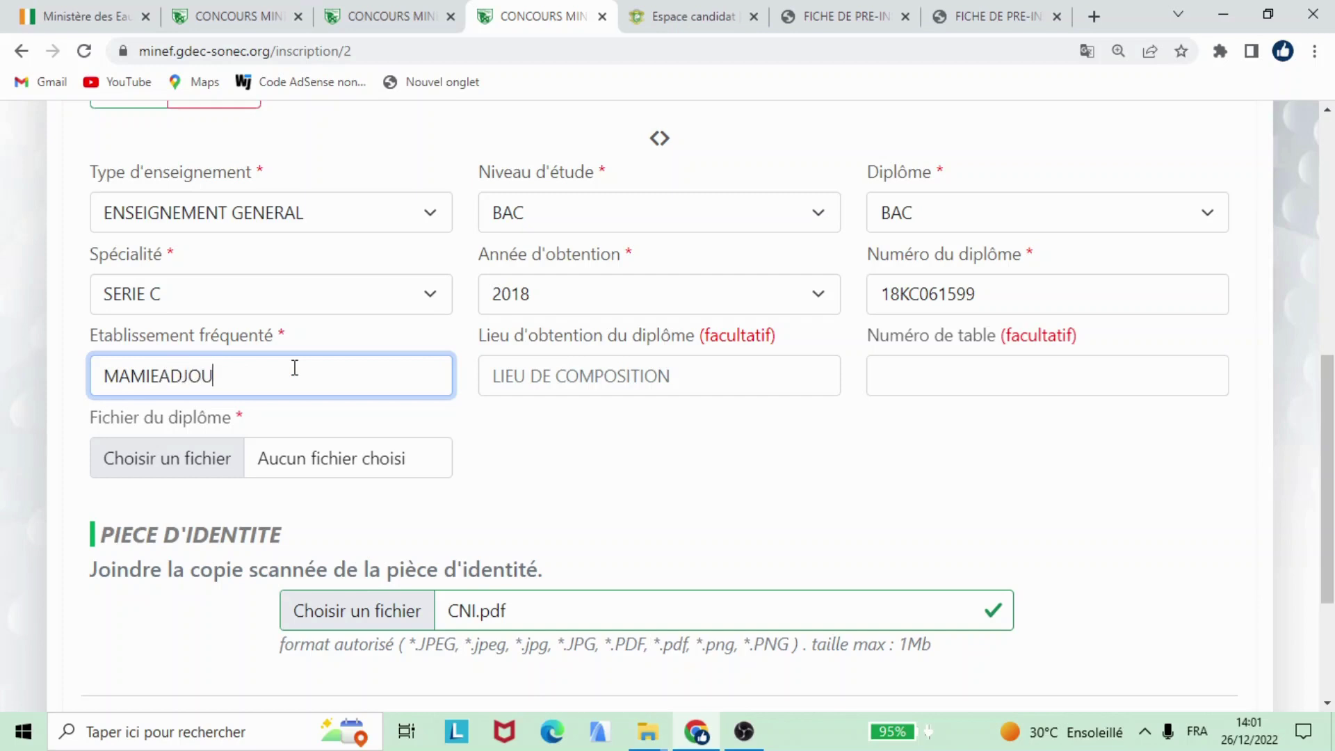
click(523, 391)
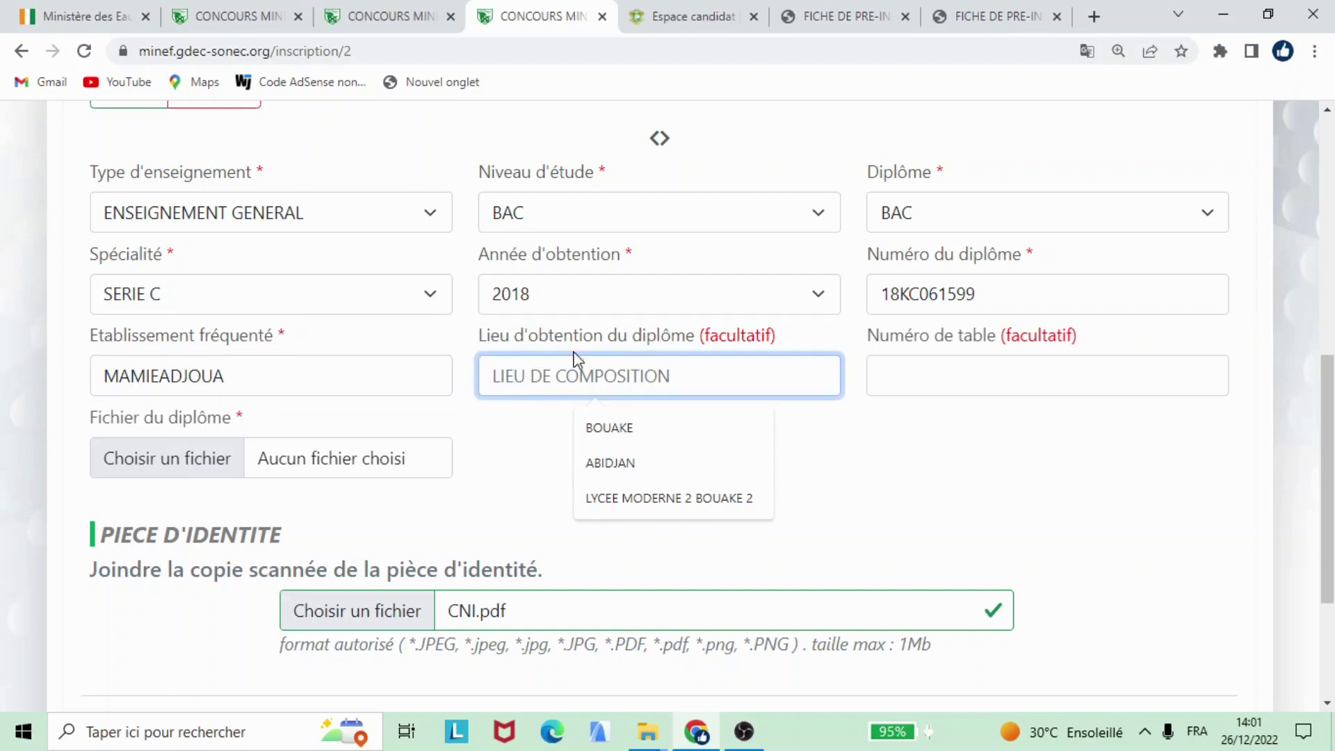
click(636, 435)
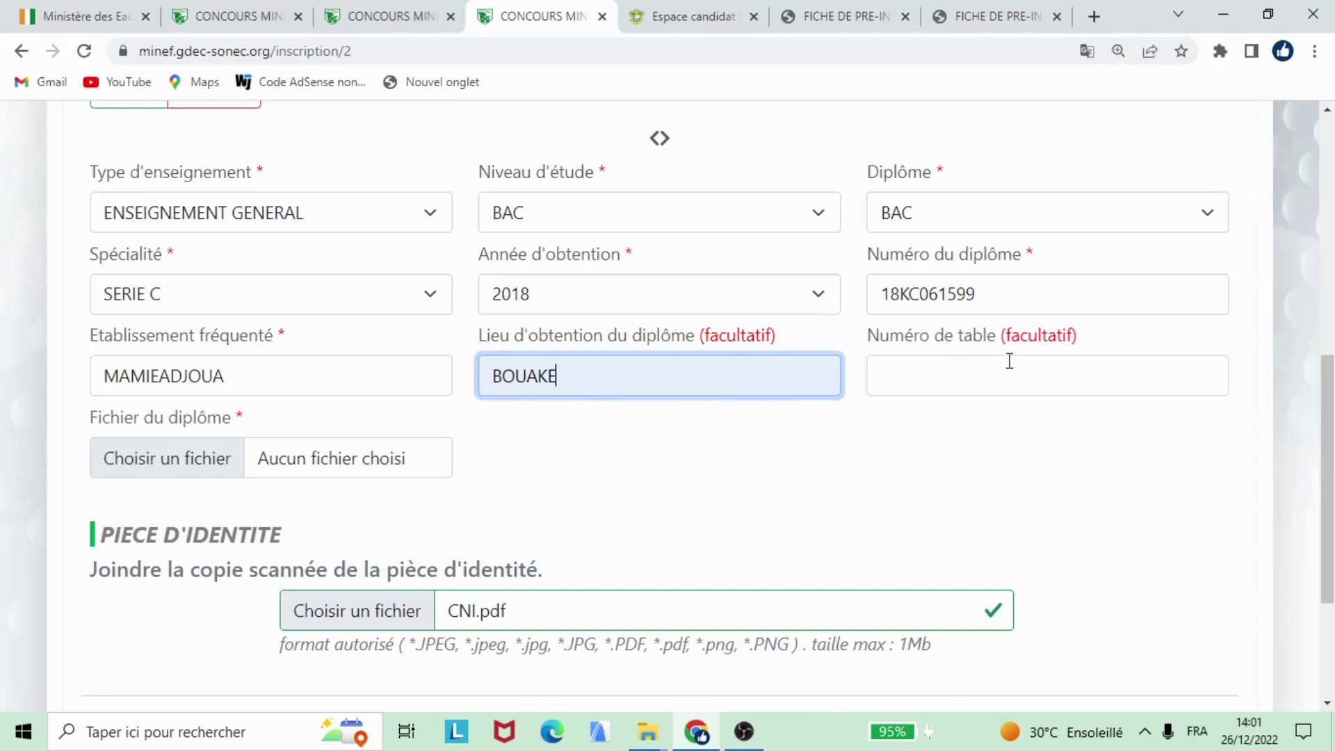
click(939, 381)
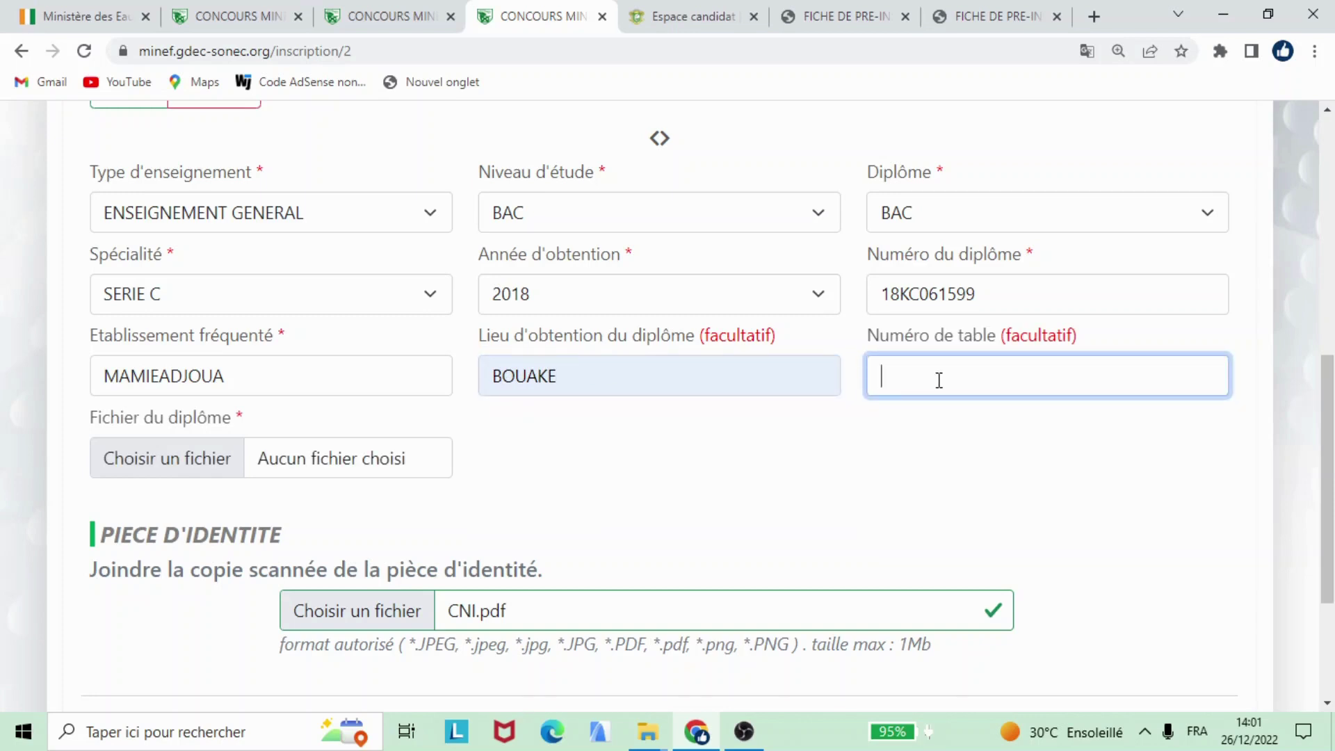
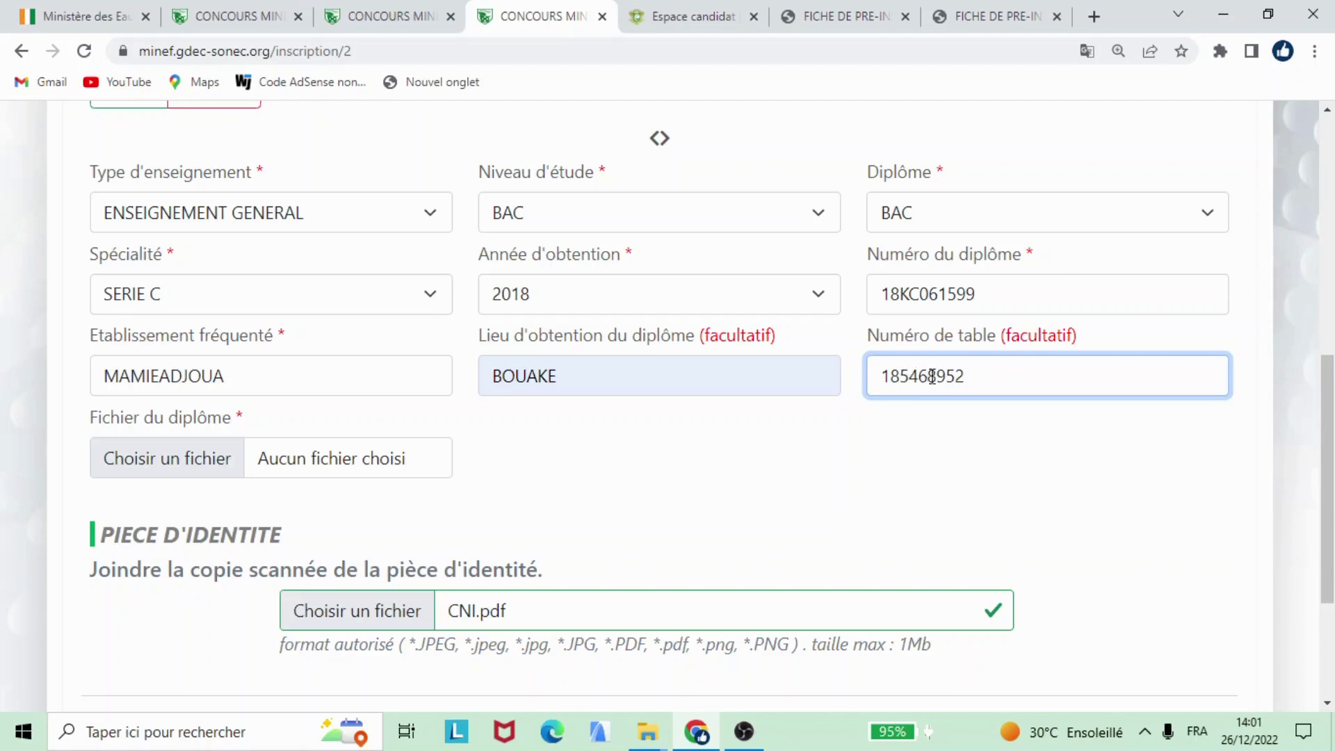
click(861, 442)
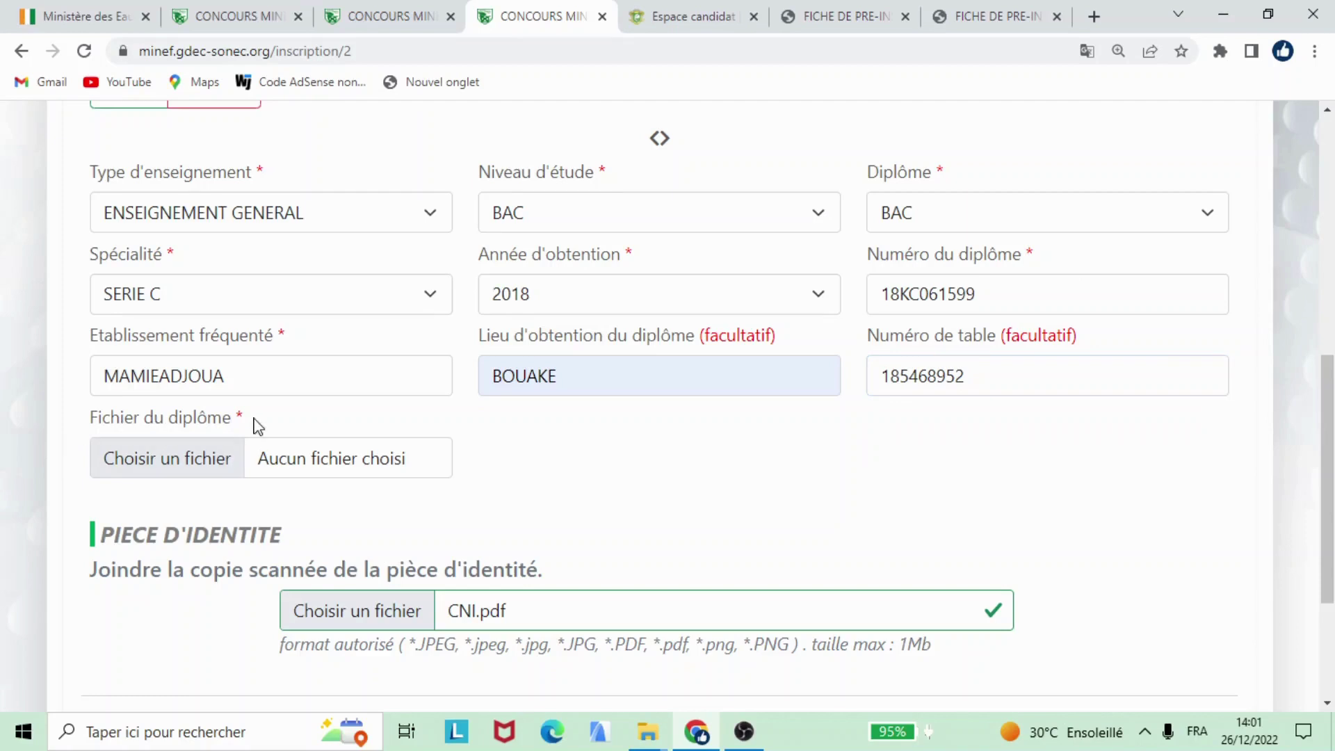
Step: Attach DIPLOME.pdf as the diploma scan file
click(140, 471)
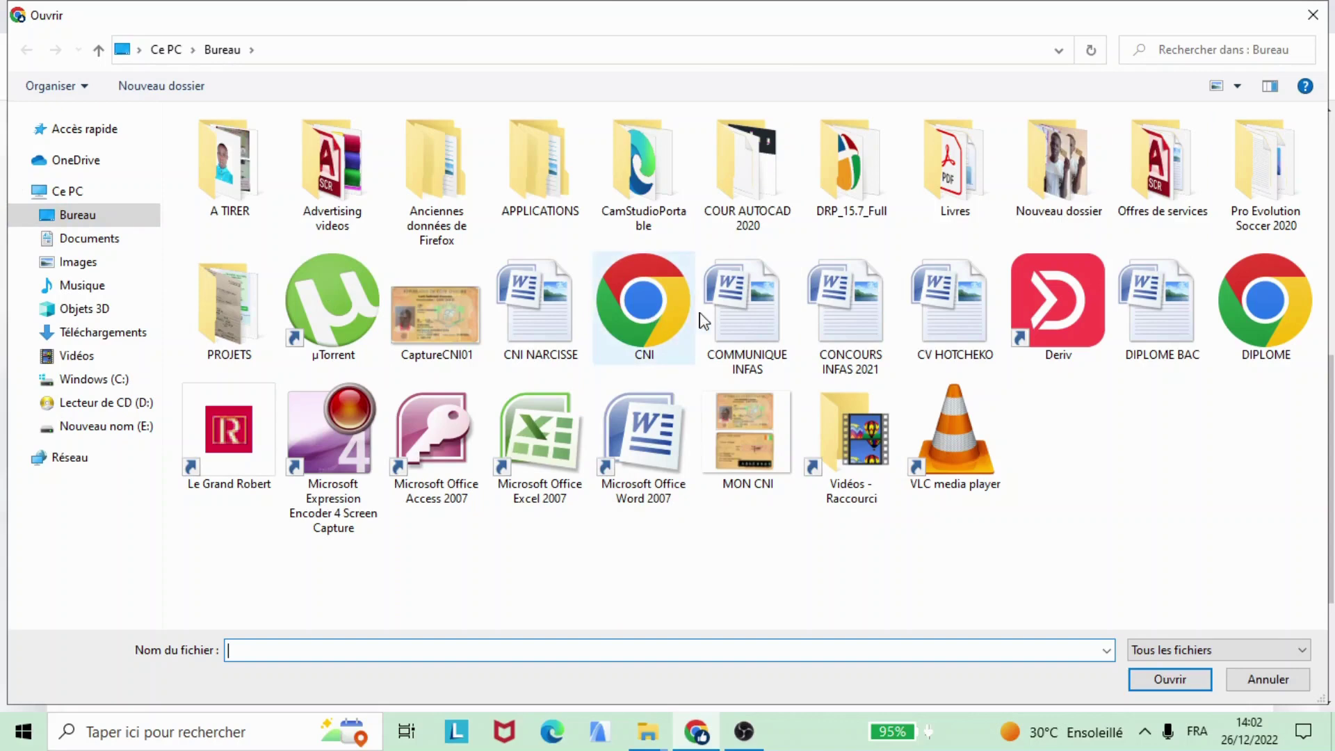
click(1278, 306)
click(1171, 679)
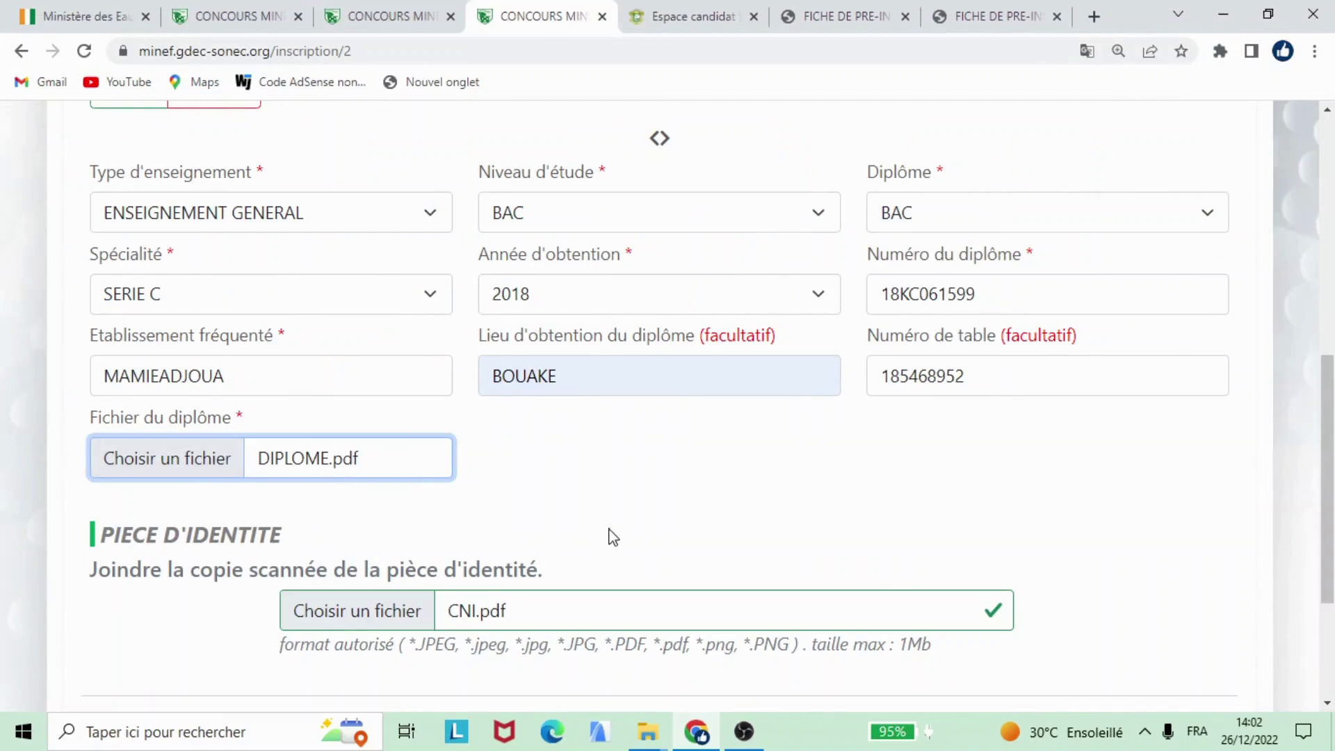
Step: Submit the Diplômes step with ETAPE SUIVANTE
scroll(625, 525, down, 3)
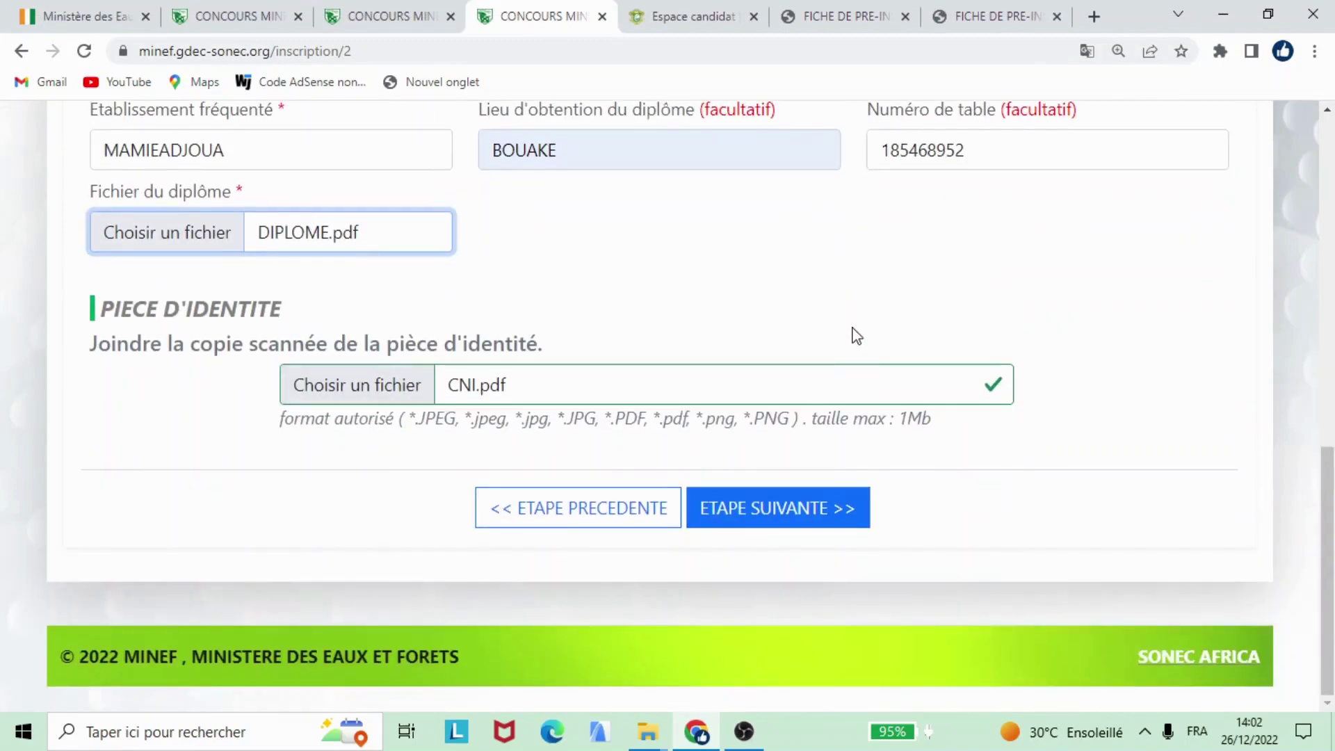
scroll(843, 370, up, 5)
scroll(865, 341, down, 3)
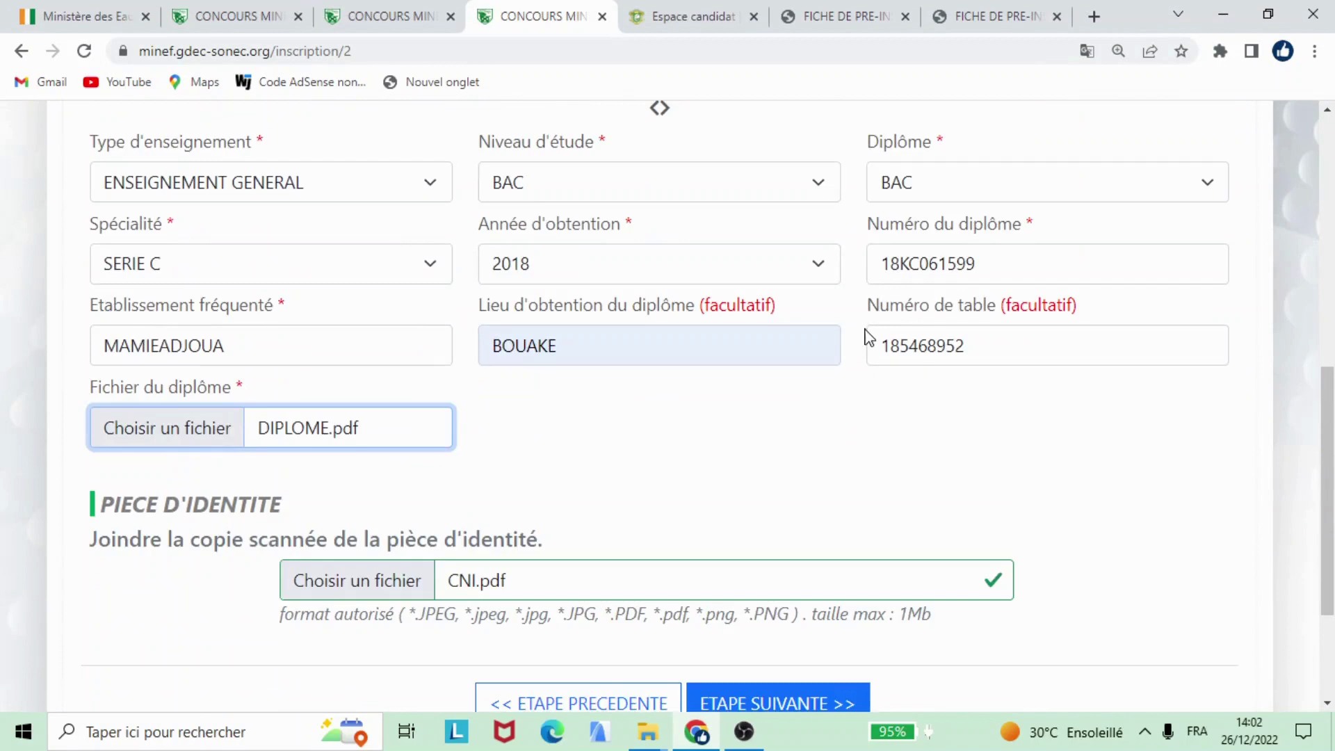
scroll(869, 338, down, 3)
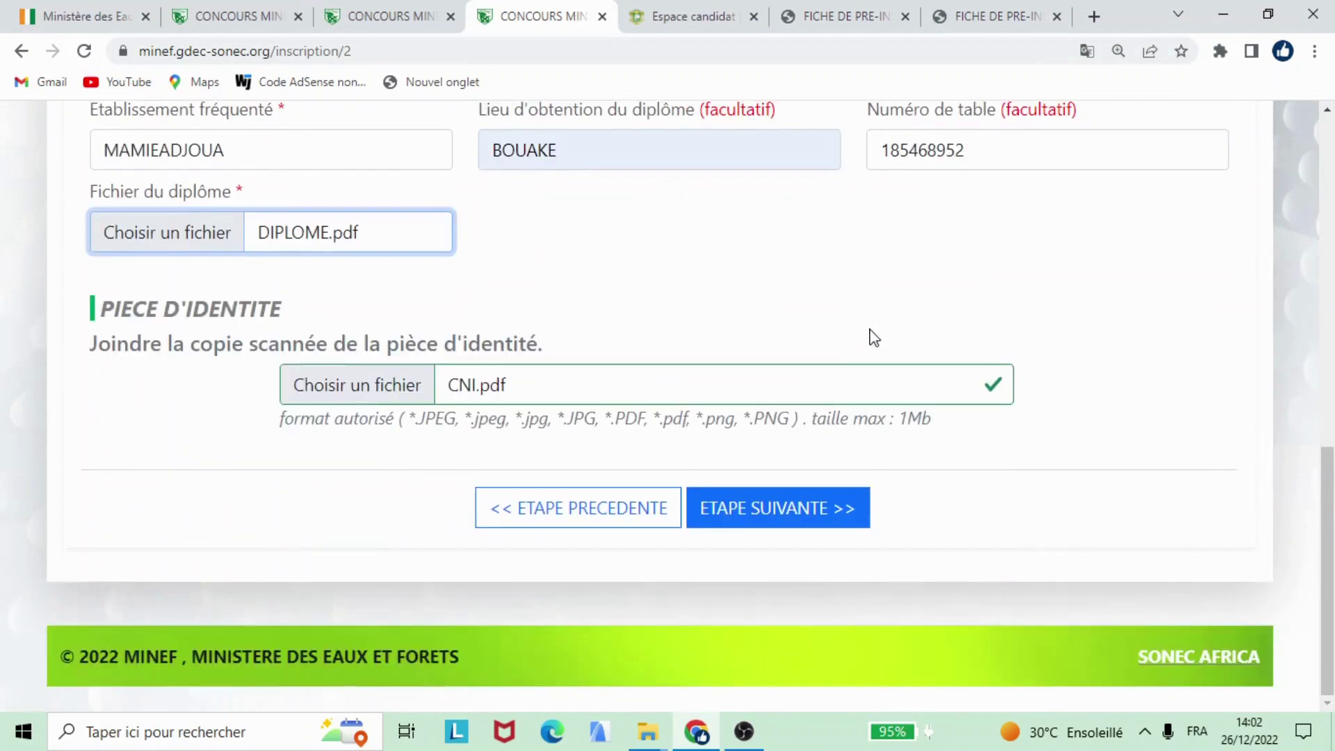
click(766, 525)
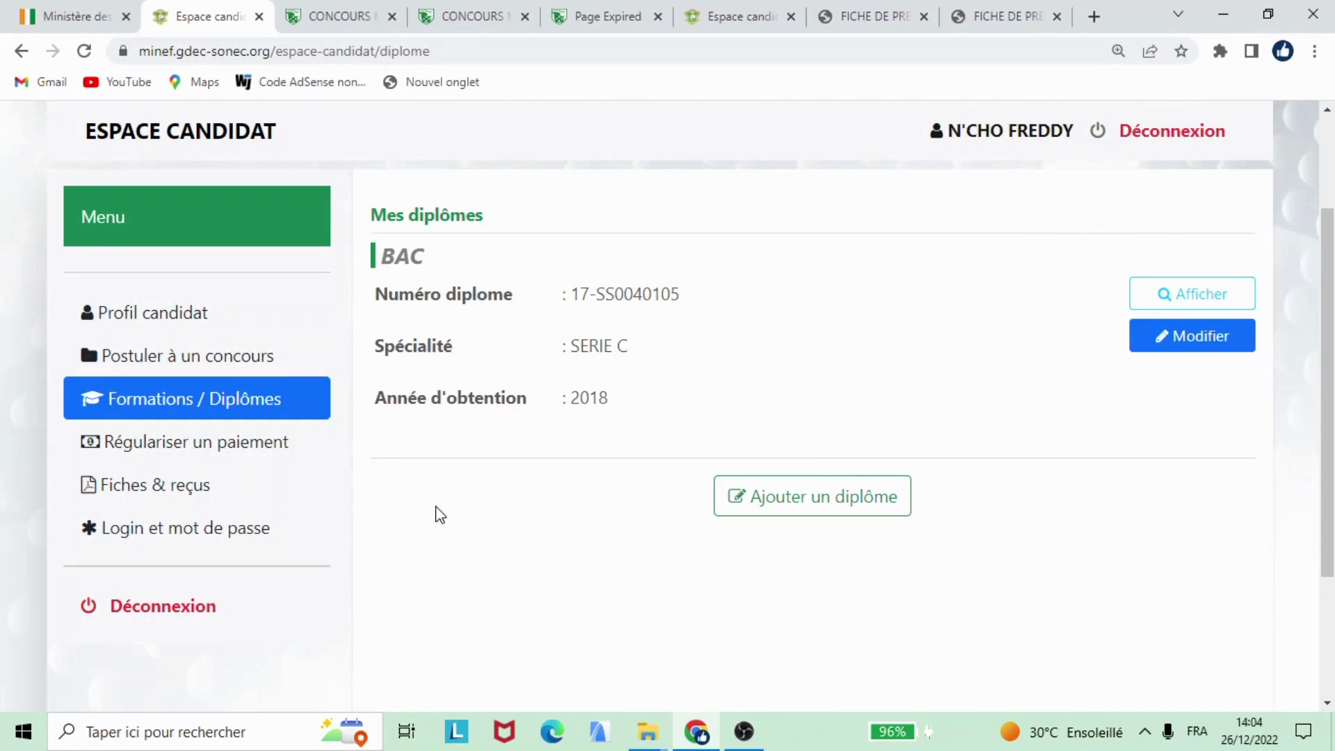
Step: Review the BAC SERIE C 2018 entry in Mes diplômes, then go to Postuler à un concours
scroll(528, 472, down, 3)
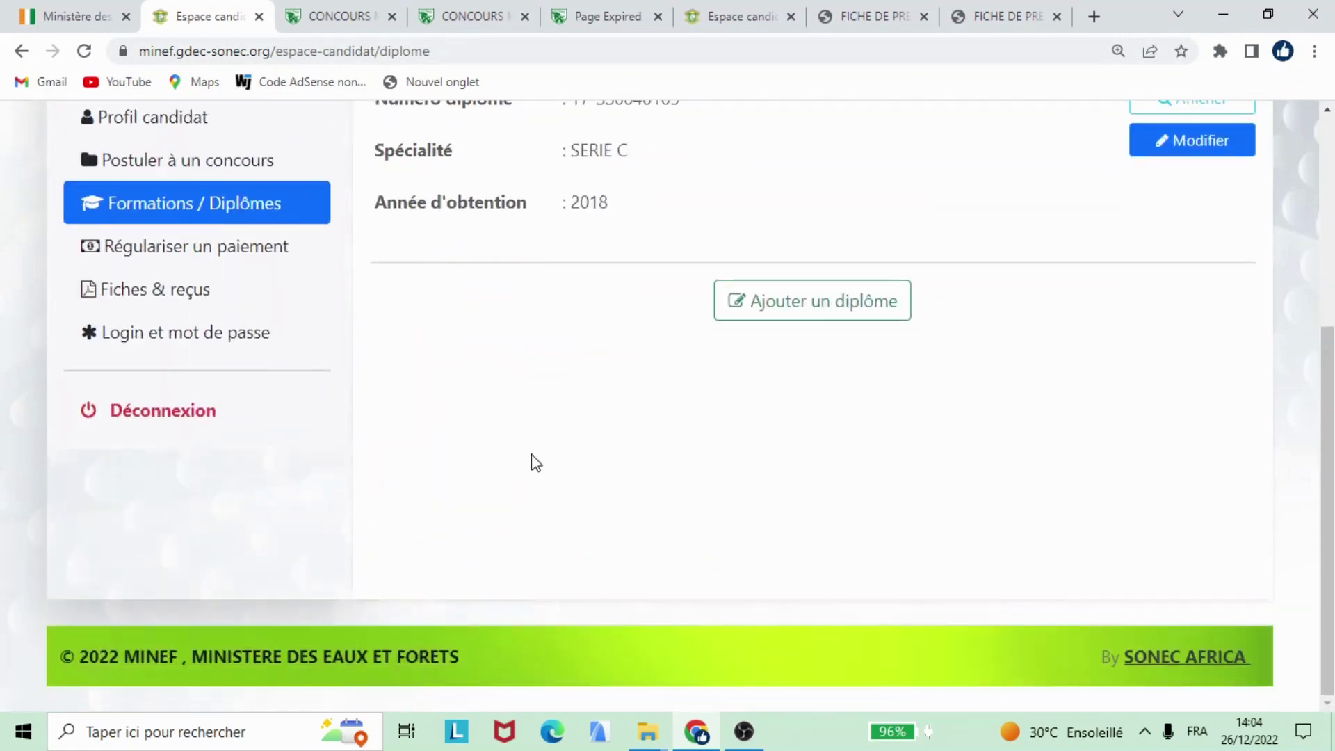
scroll(531, 467, up, 3)
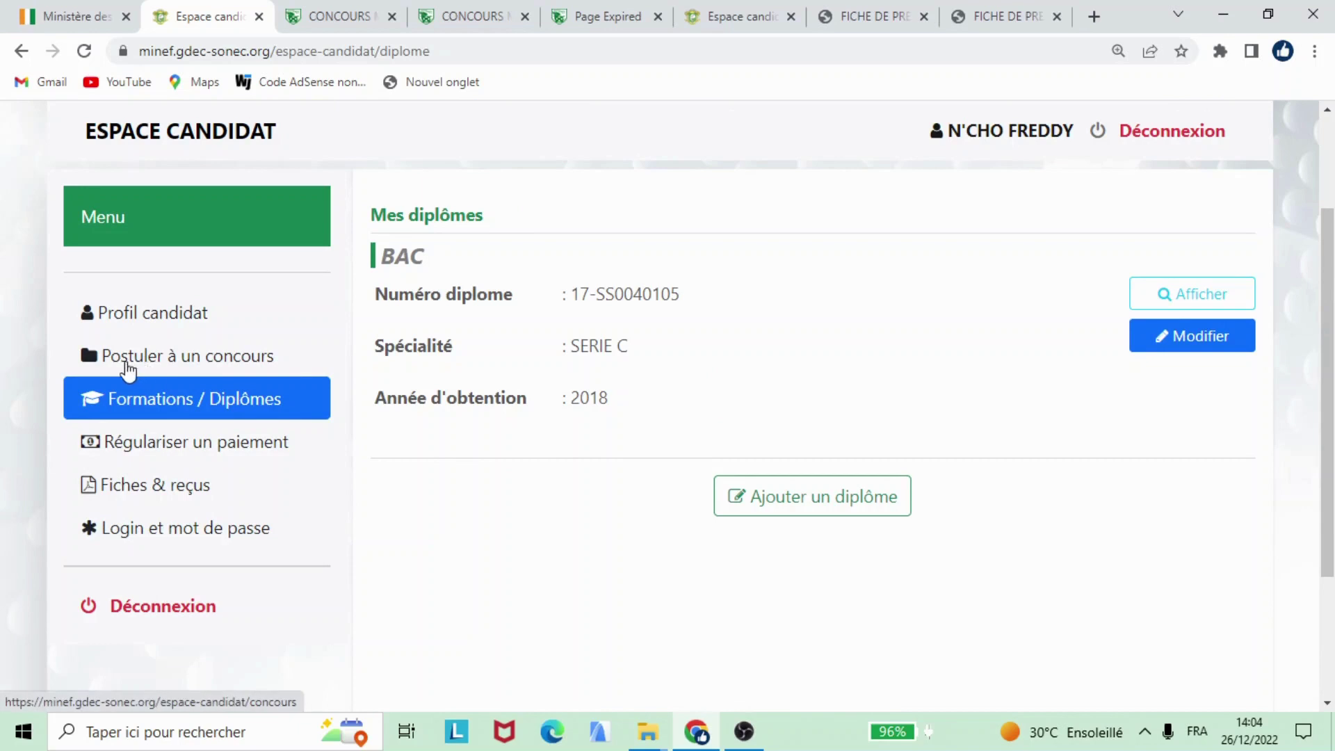
click(204, 360)
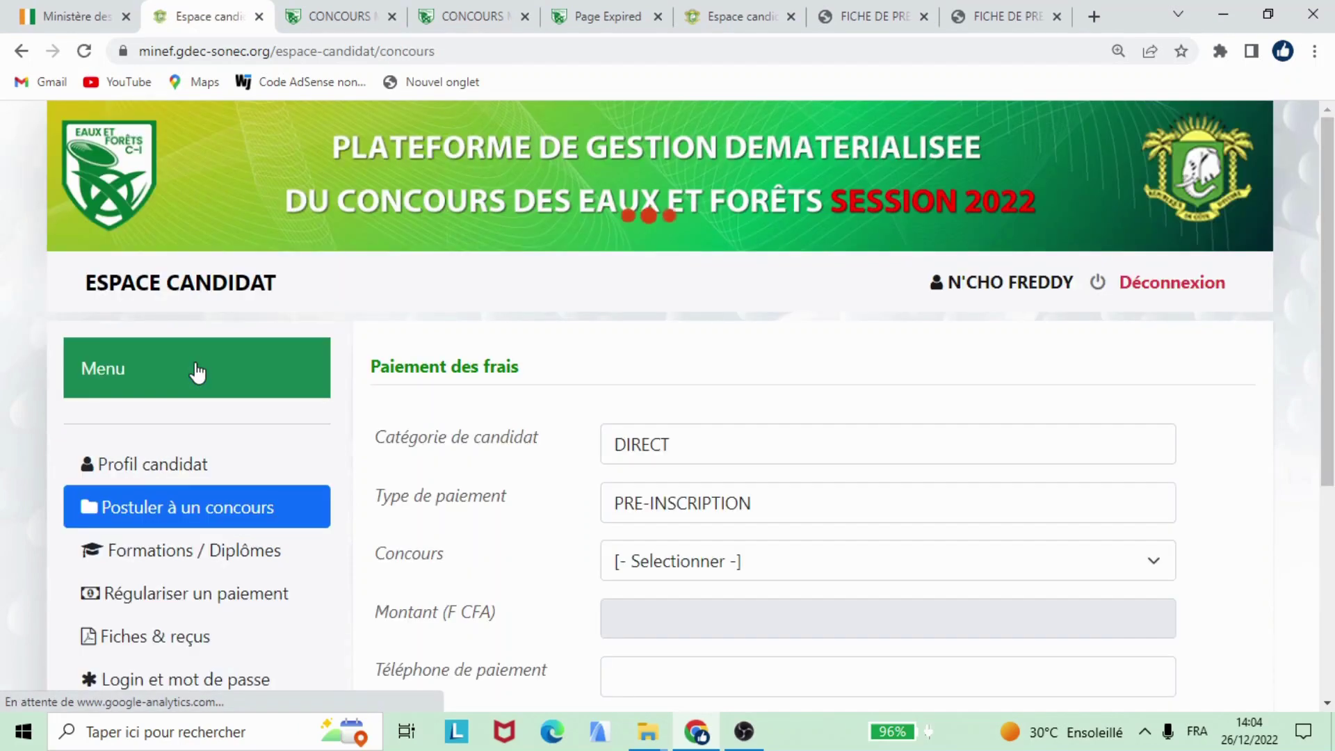
Step: Select the OFFICIERS competition and pay its 25000 F CFA fee using a saved payment phone number
scroll(695, 415, down, 3)
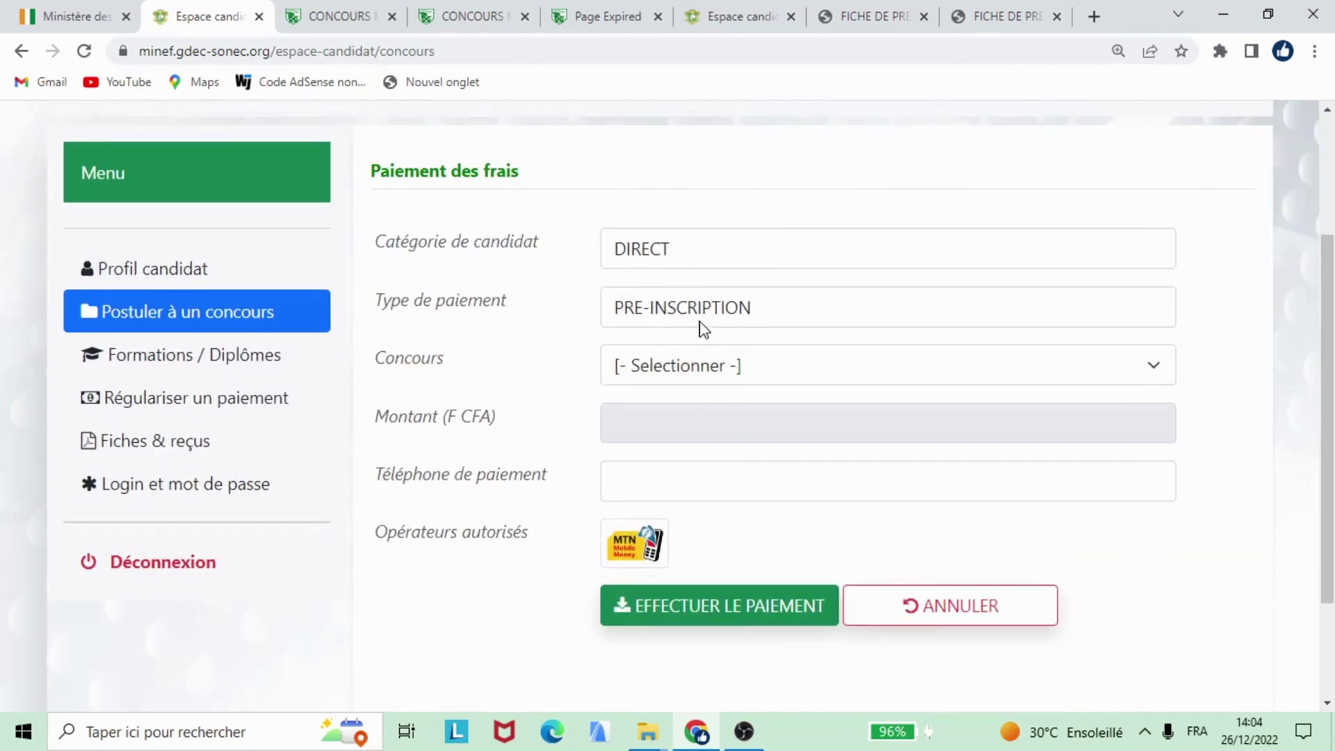
click(790, 366)
click(702, 421)
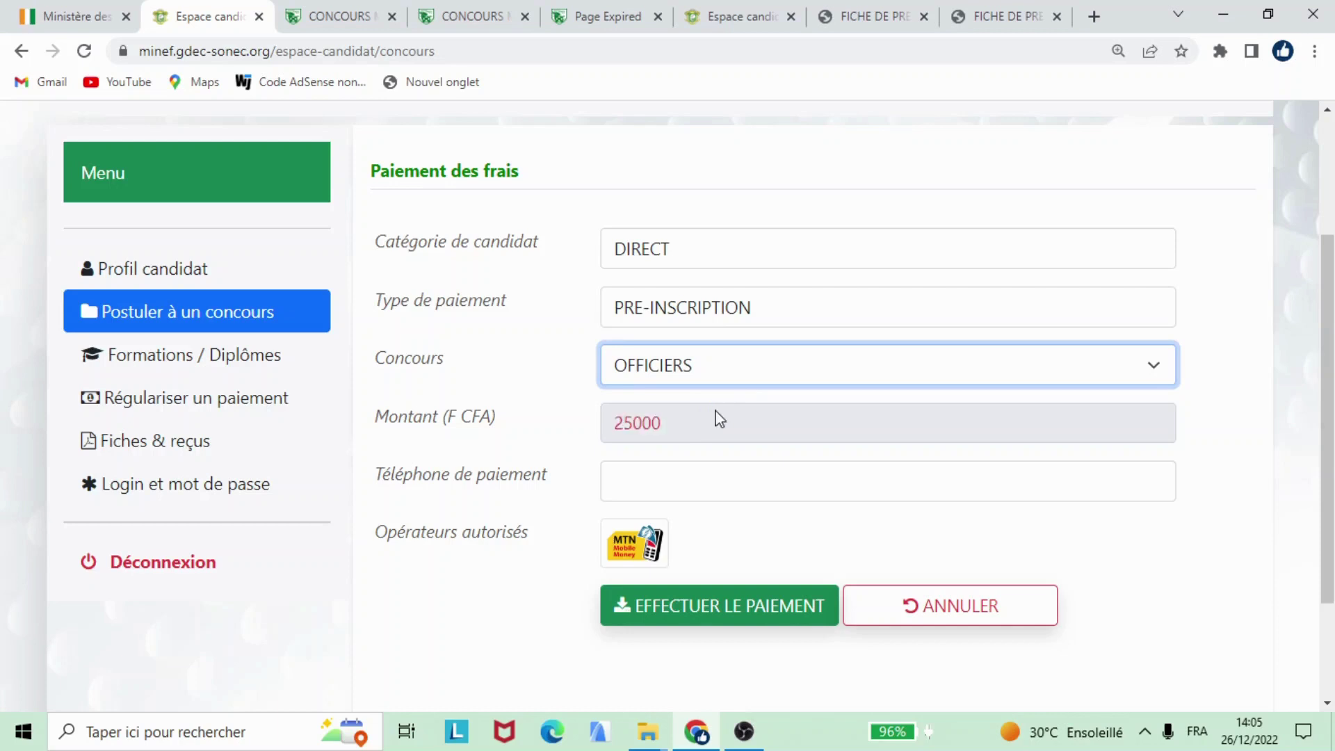
click(659, 473)
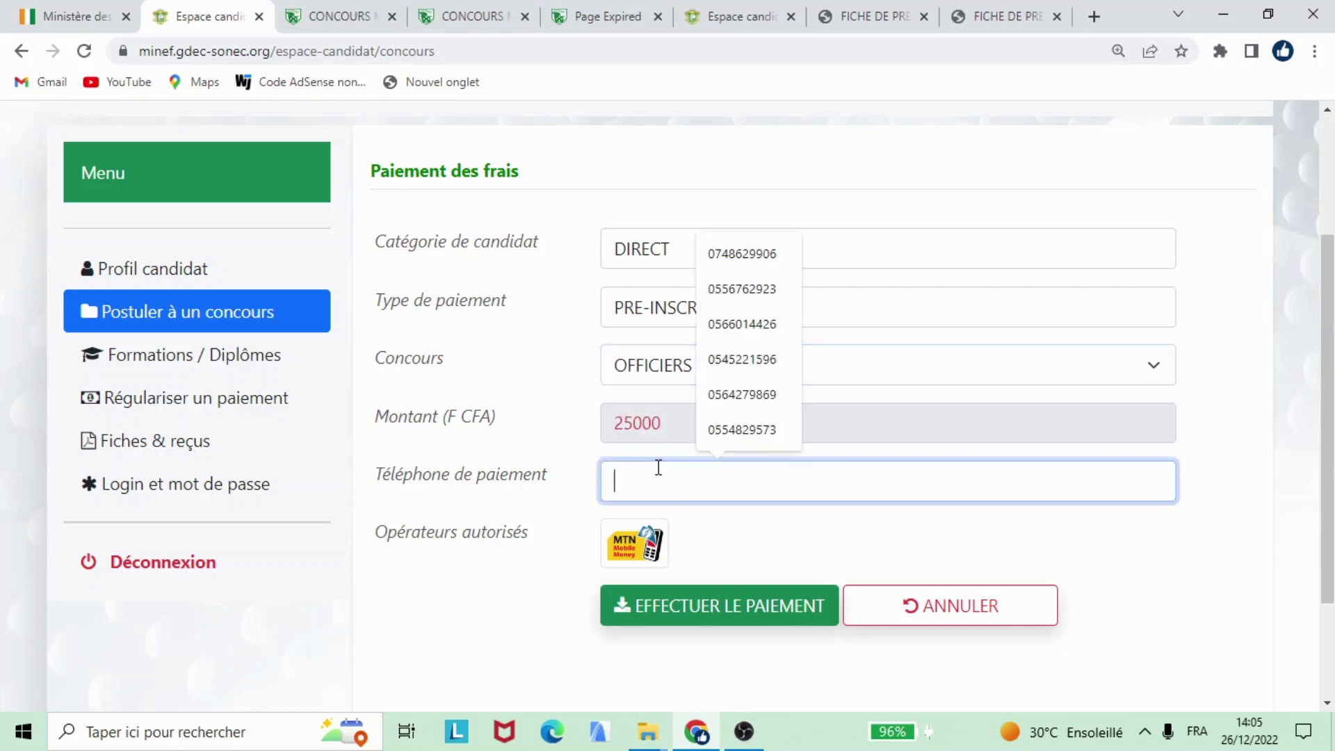
click(764, 262)
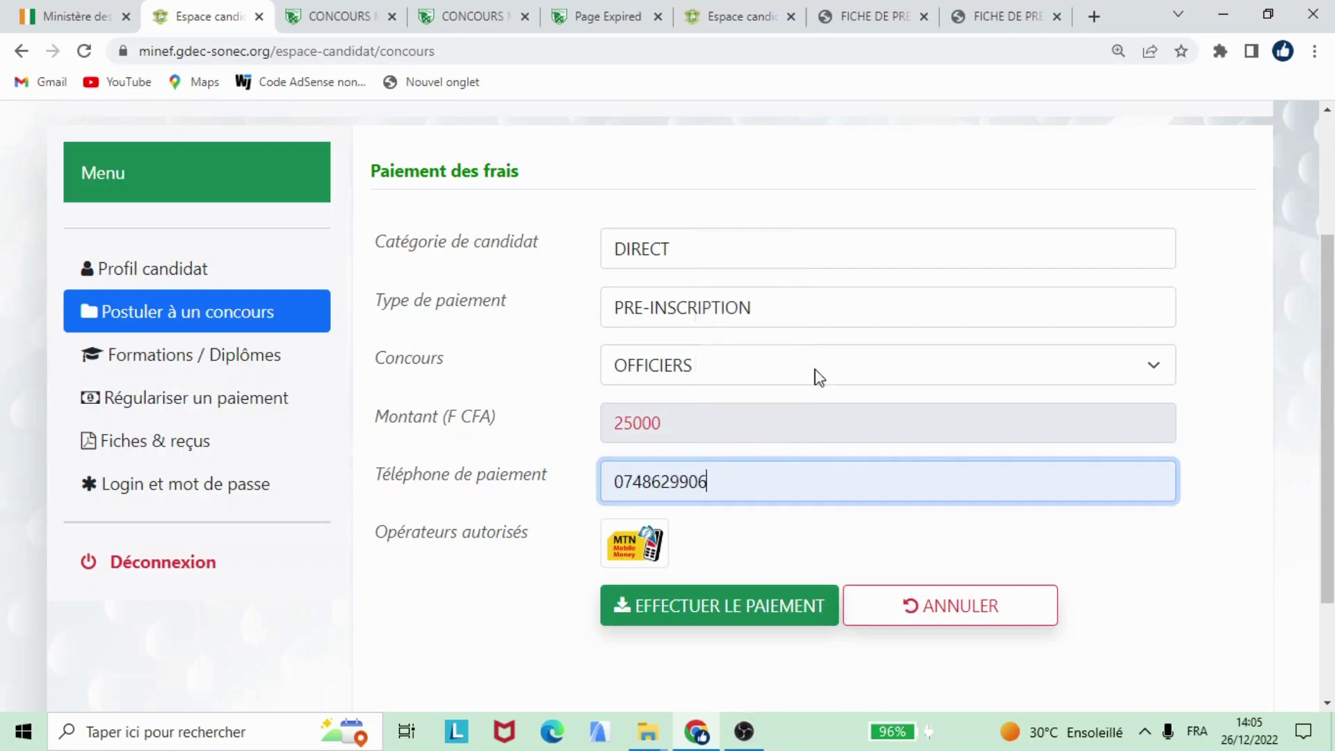
click(710, 604)
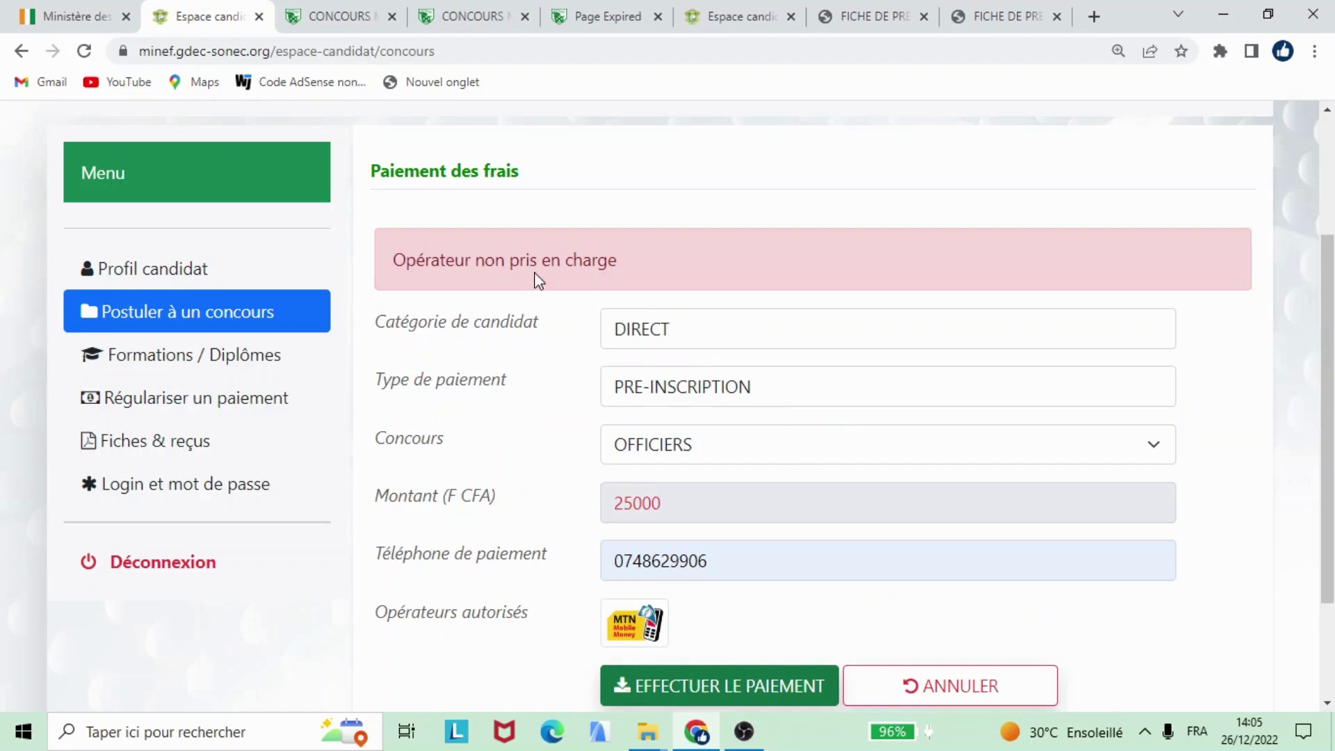
Step: Replace the rejected payment phone number with a different saved number and resubmit the fee payment
scroll(612, 333, down, 2)
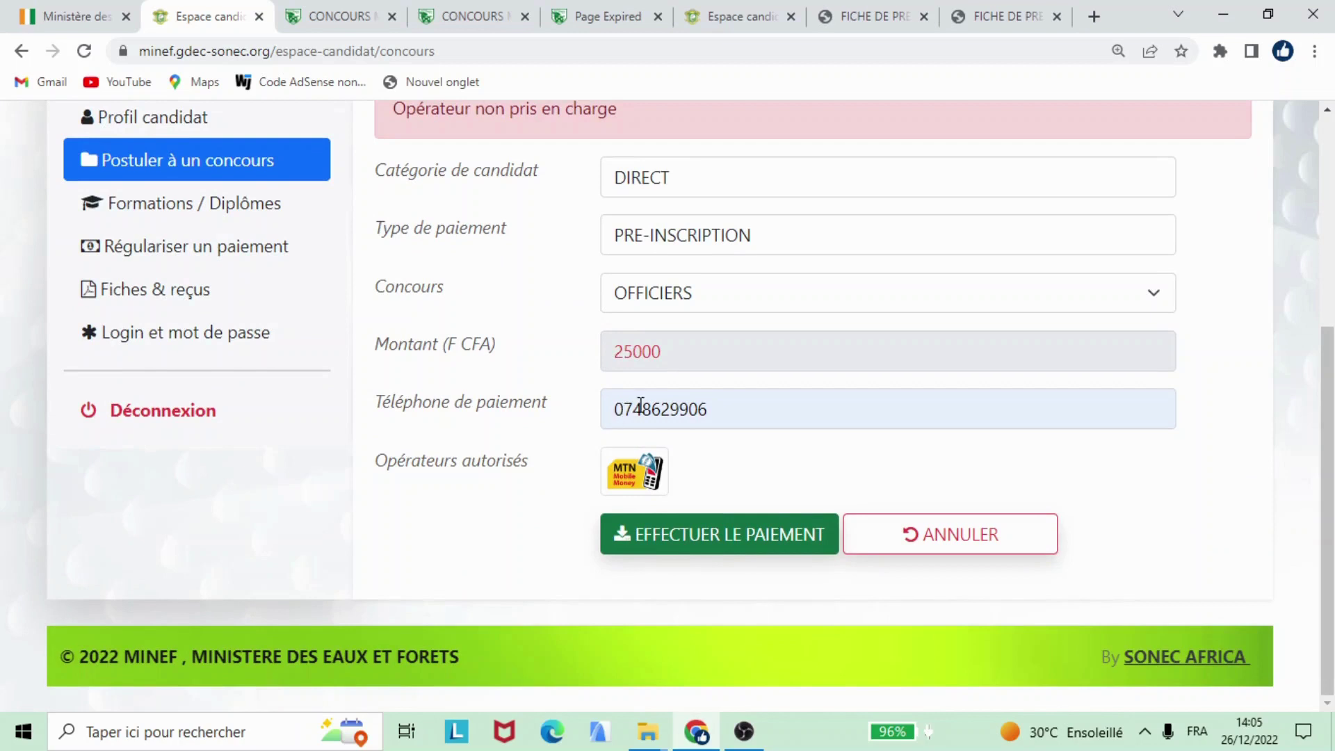
click(721, 405)
drag(721, 405, 618, 402)
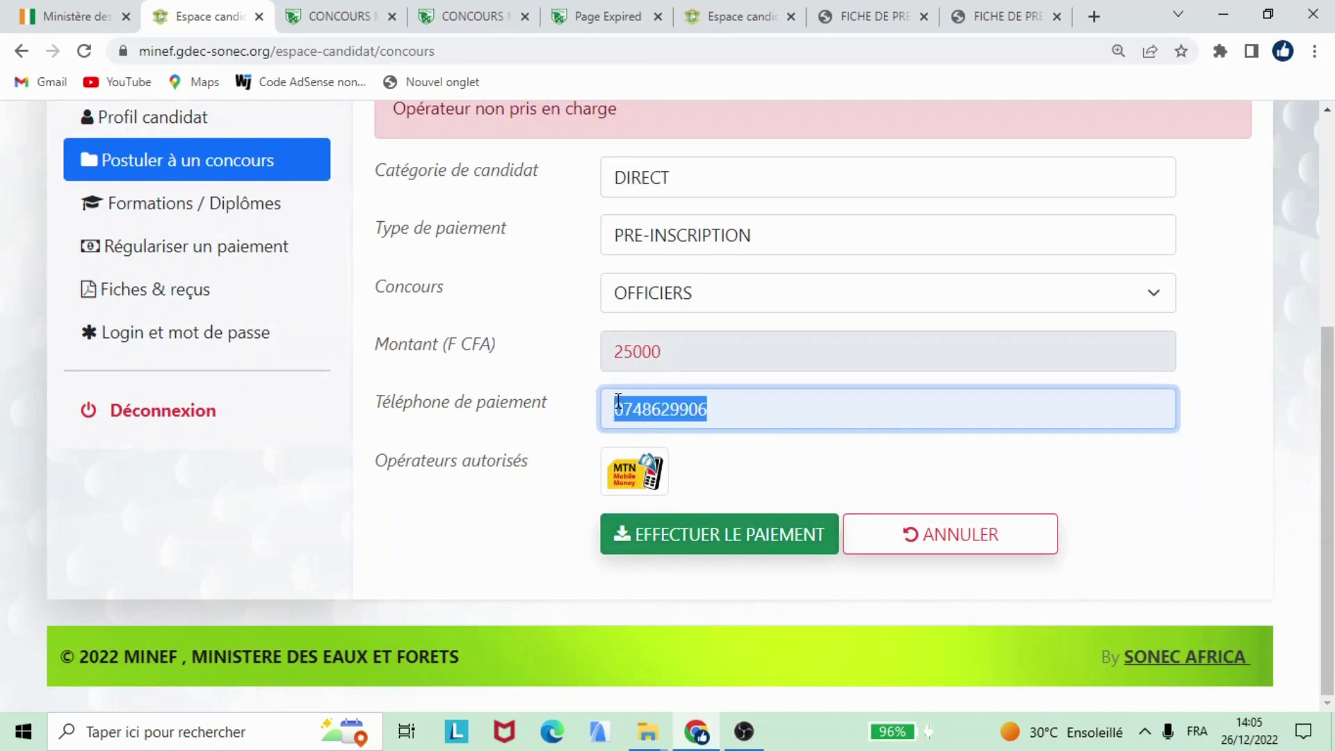
text(055)
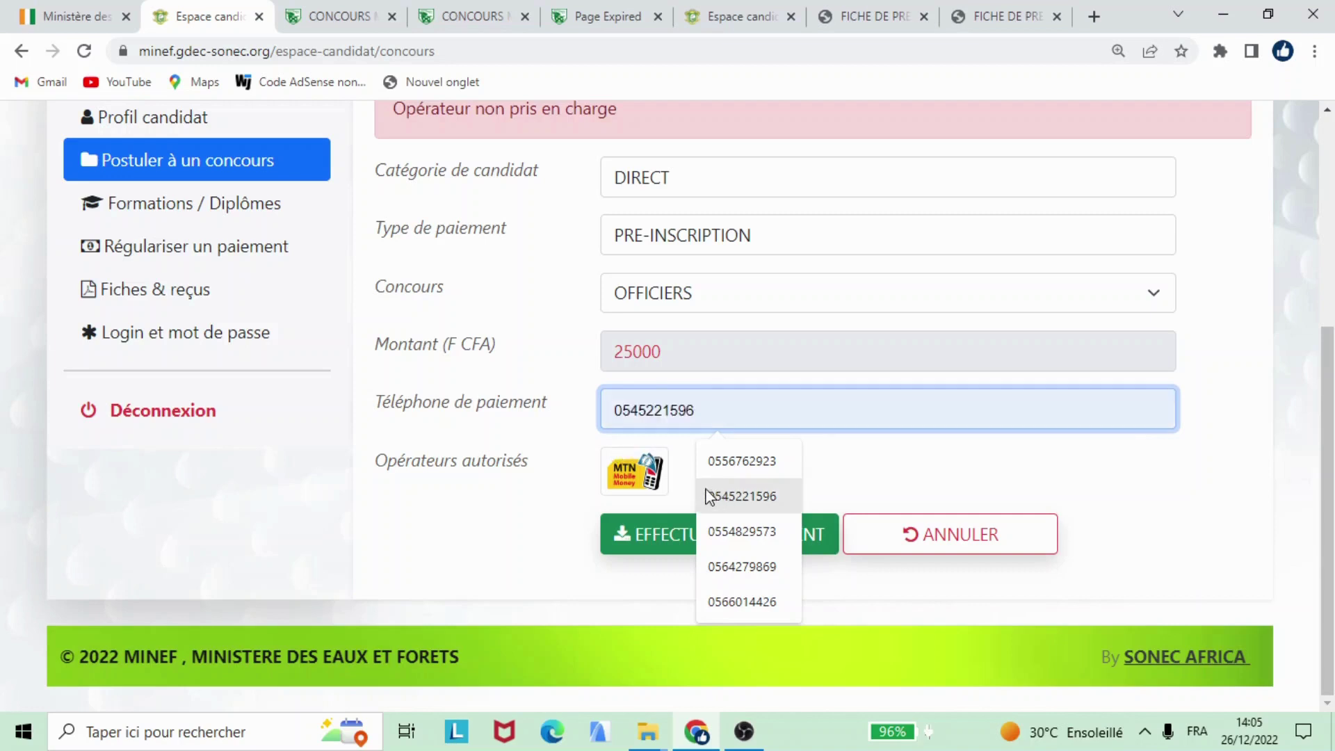
click(733, 532)
click(689, 535)
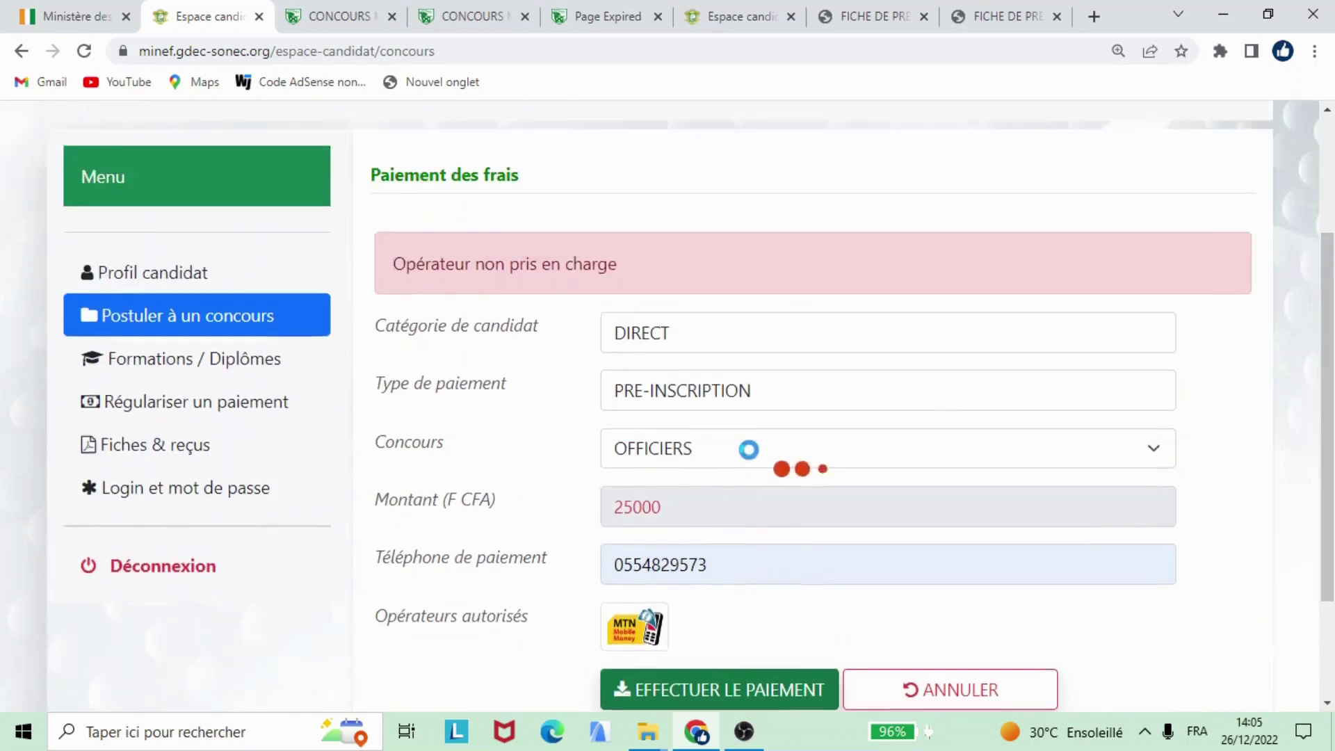
Step: Scroll through the Paiement Mtn Money instructions for the 25000 F CFA fee
scroll(750, 458, down, 3)
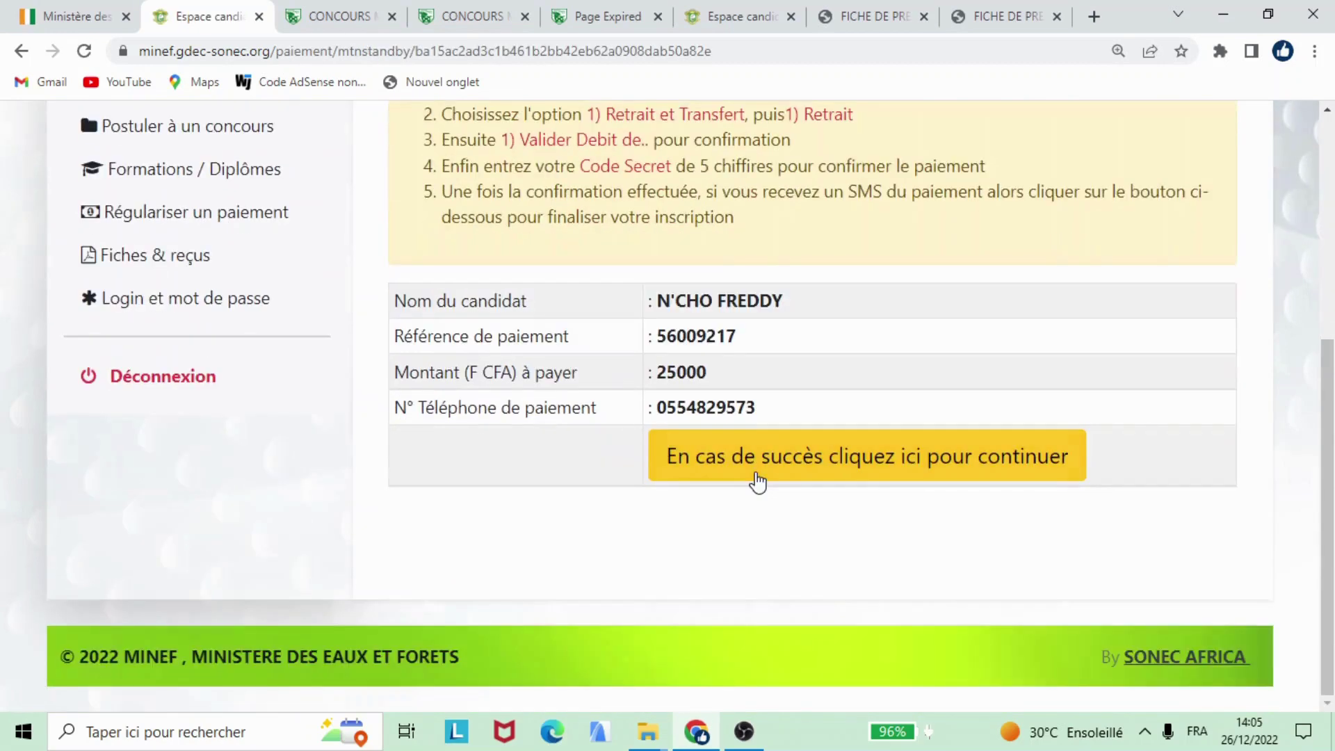
scroll(584, 278, up, 3)
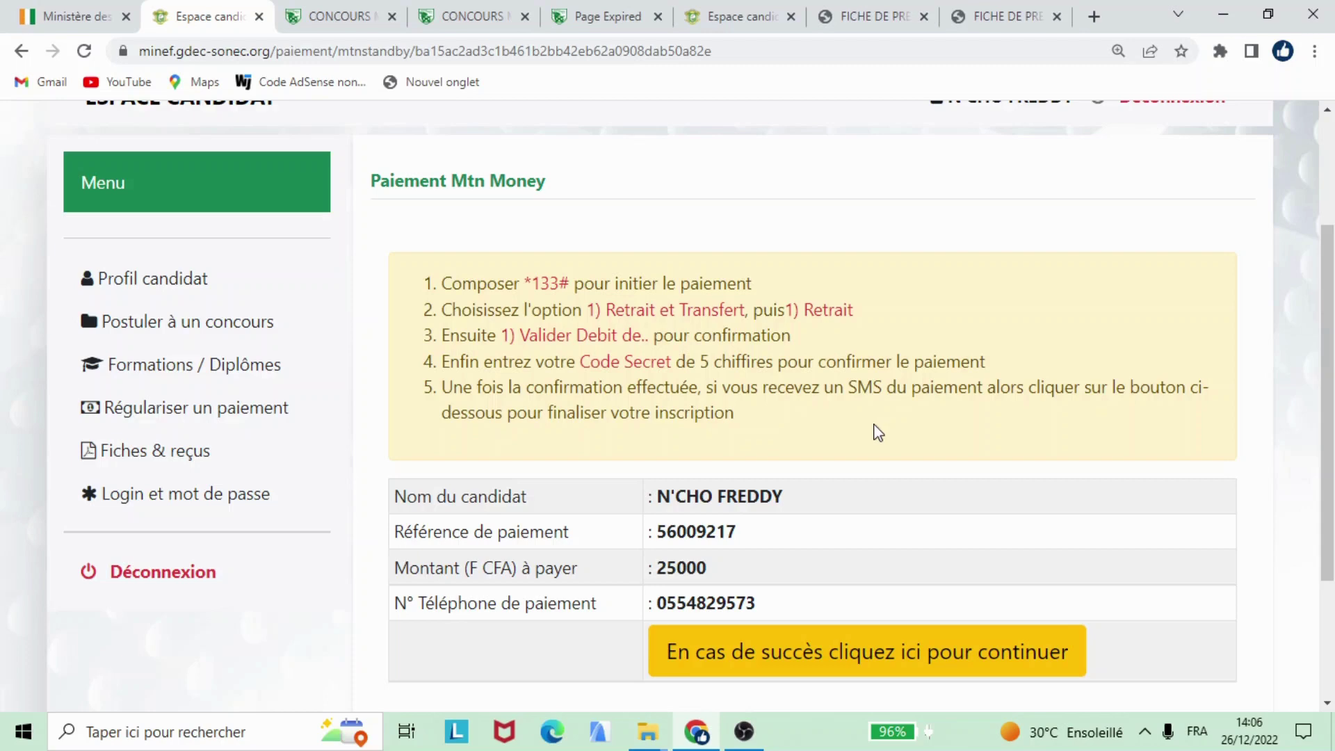
scroll(883, 428, down, 3)
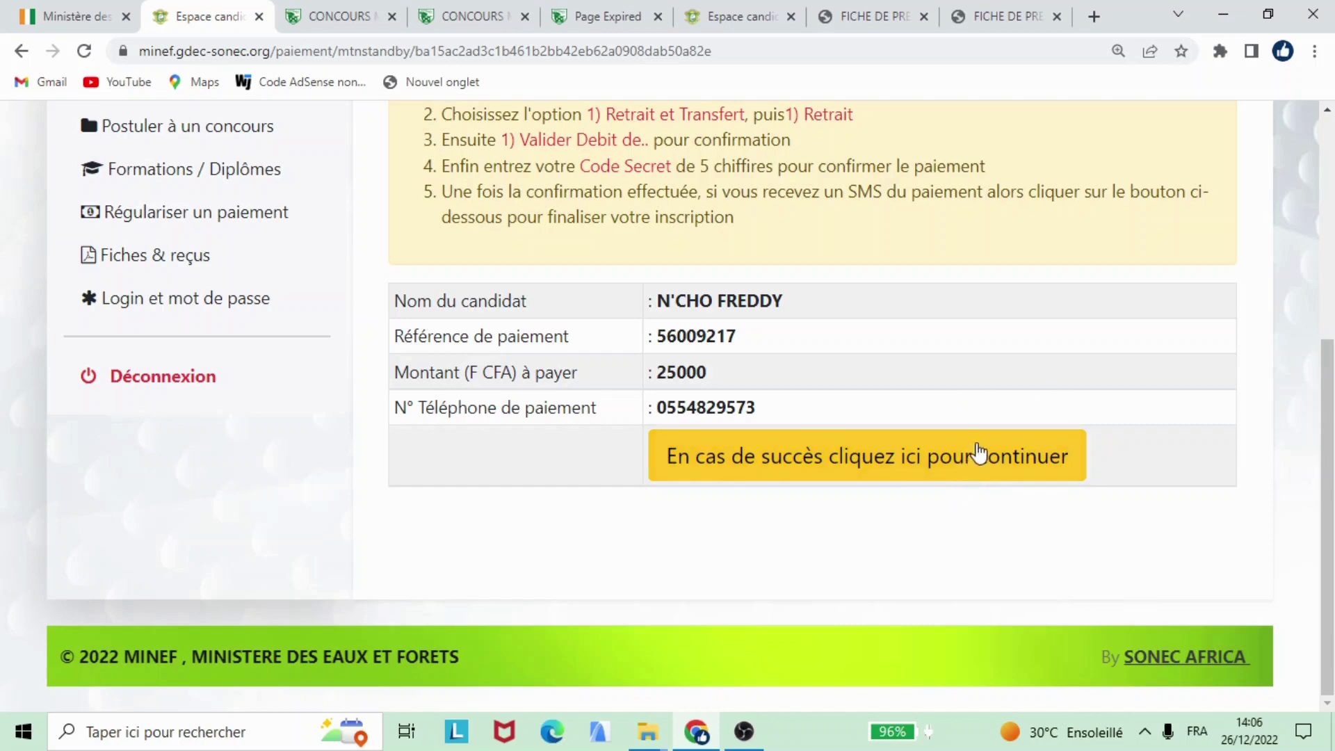
scroll(777, 356, up, 1)
scroll(776, 357, up, 5)
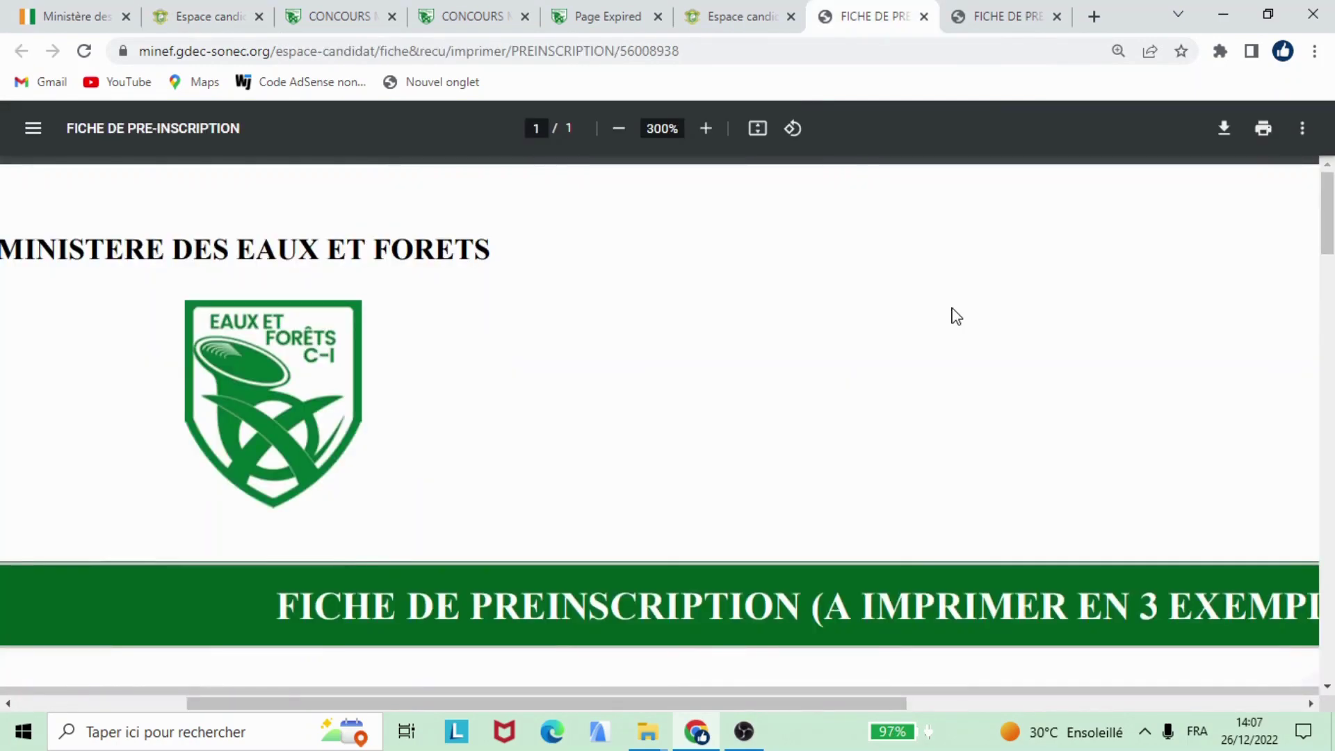
Step: Check the OFFICIERS and MTN Money details on the second slip copy, then return to Régulariser un paiement
click(980, 8)
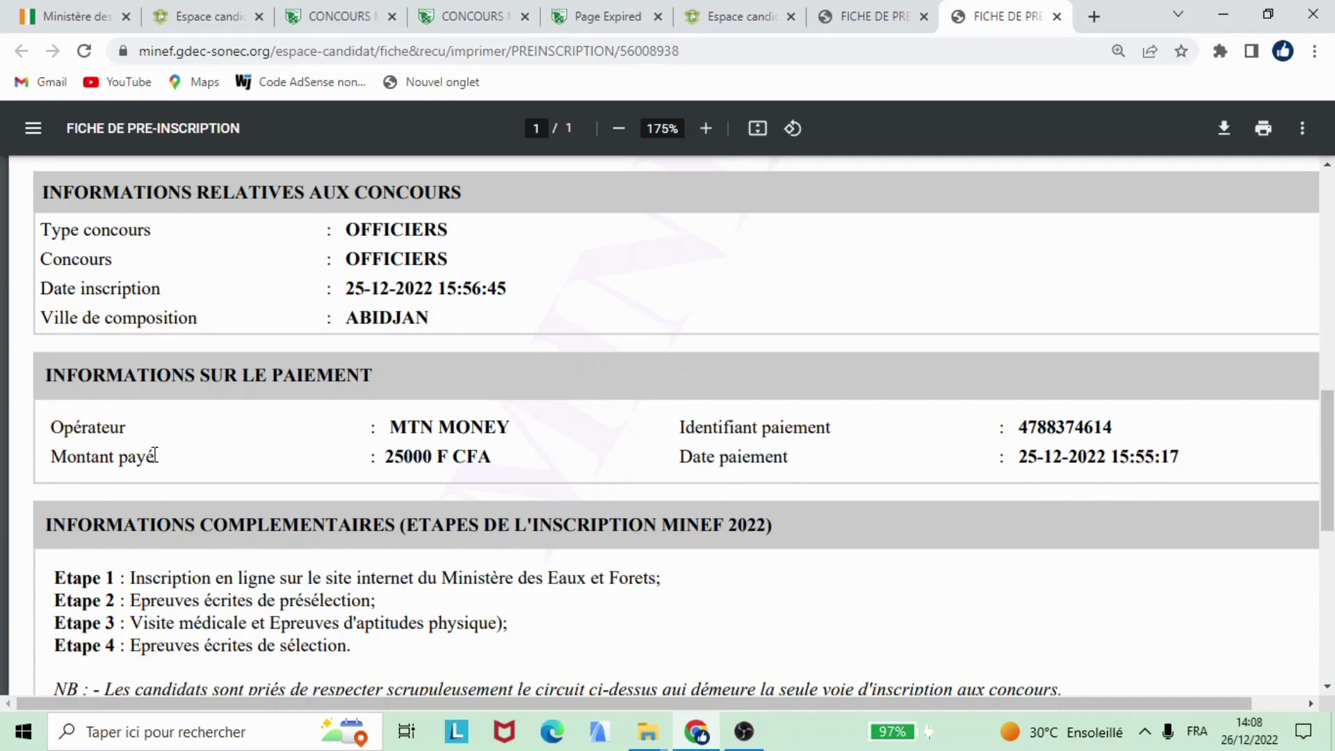
scroll(545, 375, down, 3)
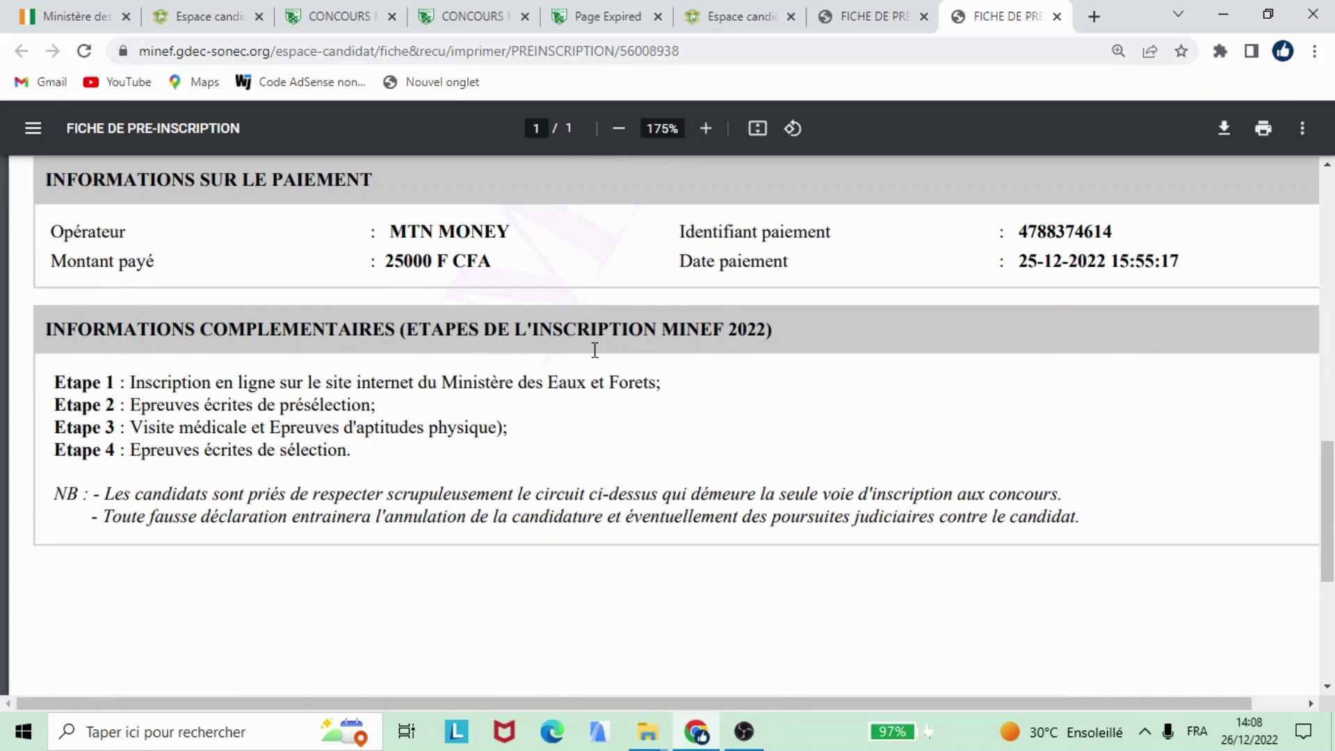
scroll(595, 354, down, 3)
scroll(590, 363, up, 3)
click(738, 16)
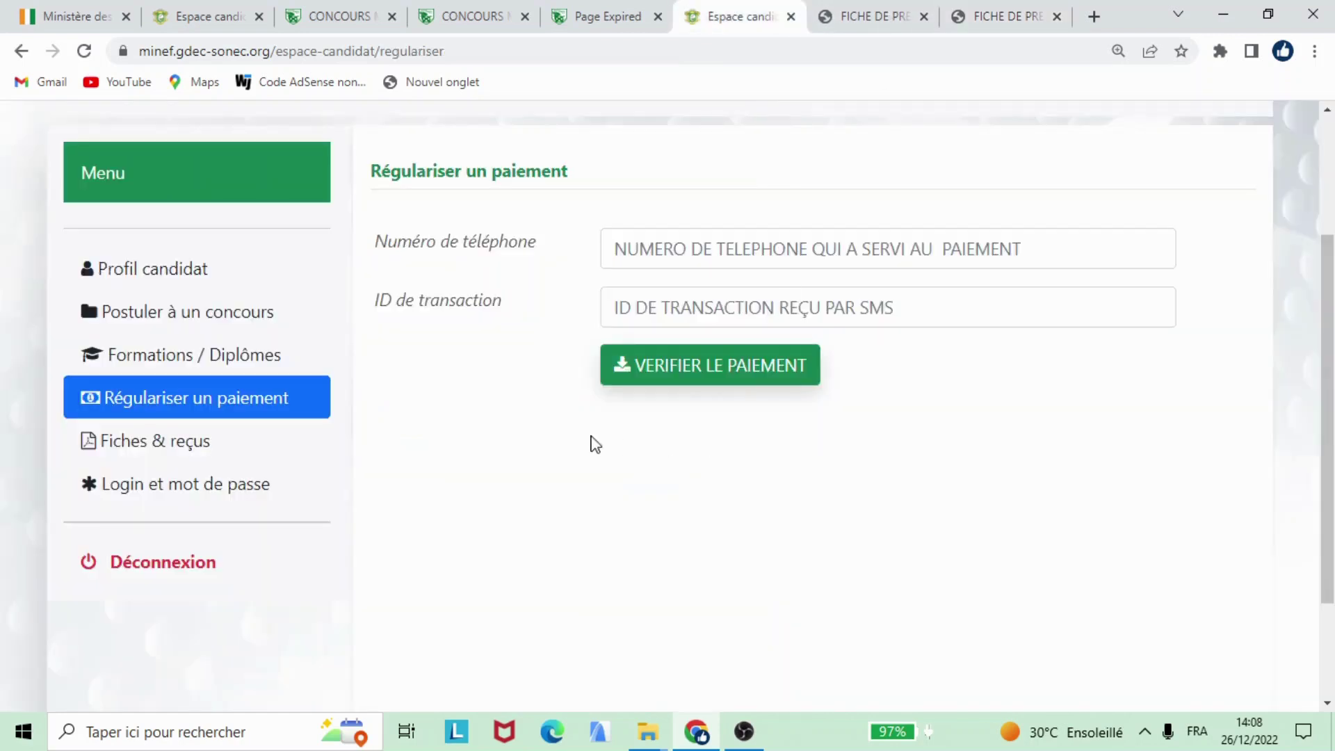